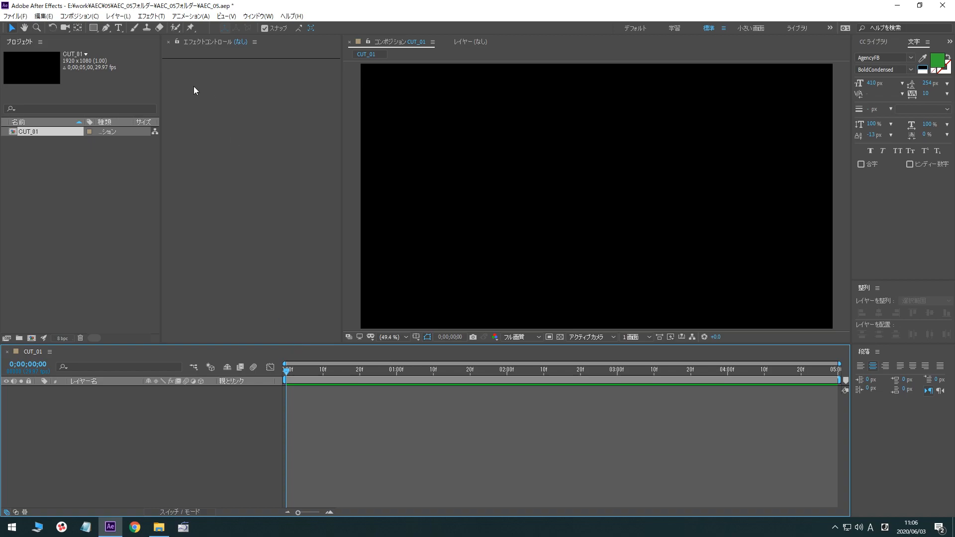
# Create a 1920 x 1080 solid layer named BG_01 in red FF0000
pyautogui.click(118, 16)
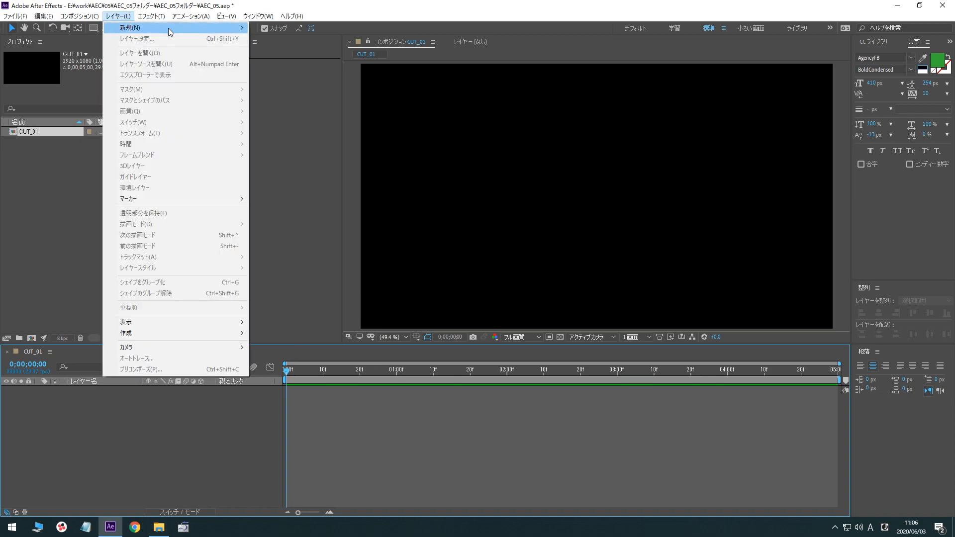
pyautogui.moveTo(170, 31)
pyautogui.click(277, 40)
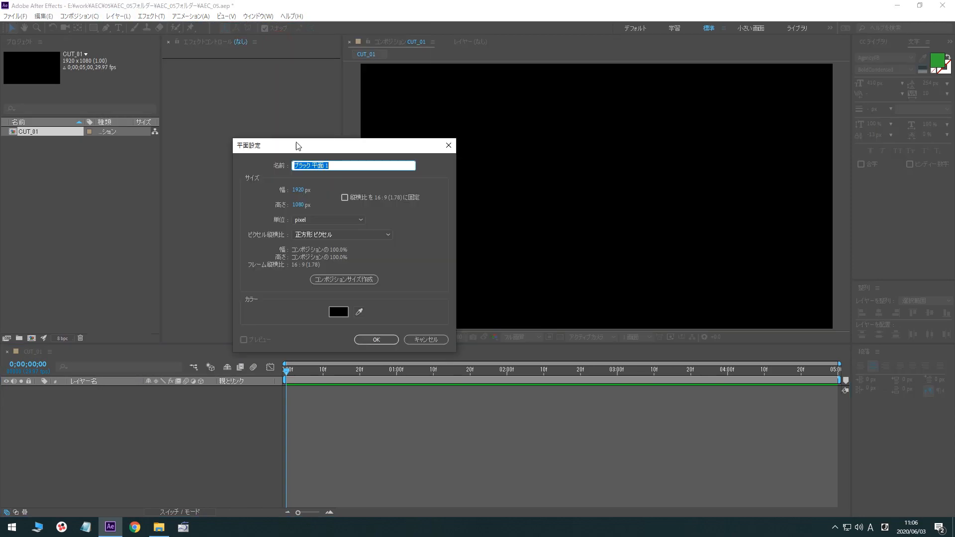
pyautogui.write('BG_01')
pyautogui.click(340, 316)
pyautogui.moveTo(658, 416)
pyautogui.mouseDown()
pyautogui.moveTo(703, 330)
pyautogui.moveTo(703, 340)
pyautogui.moveTo(723, 331)
pyautogui.mouseUp()
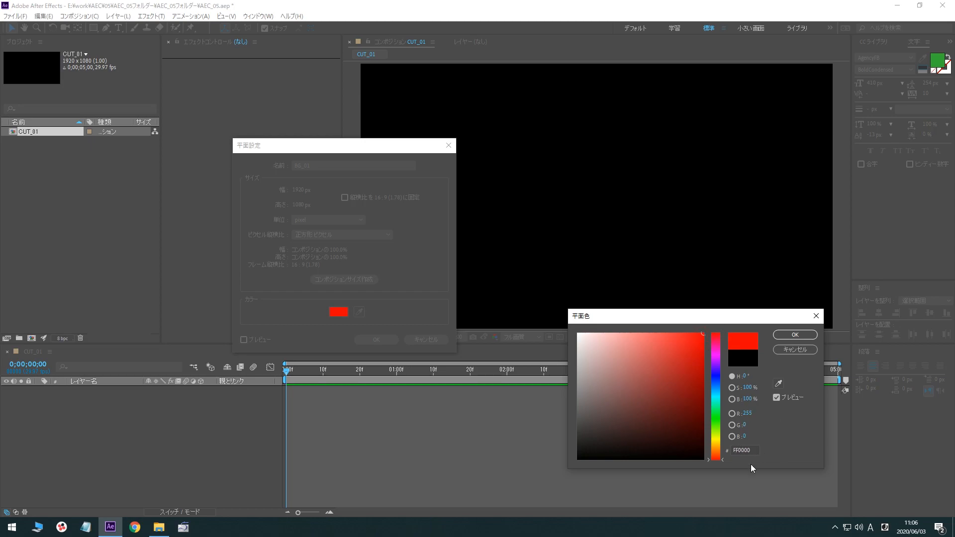
pyautogui.click(795, 334)
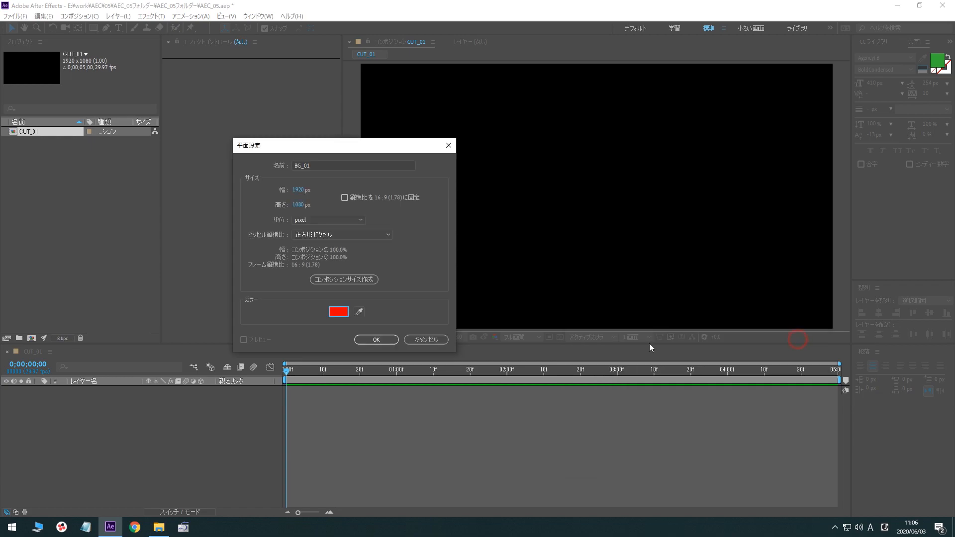
pyautogui.click(376, 340)
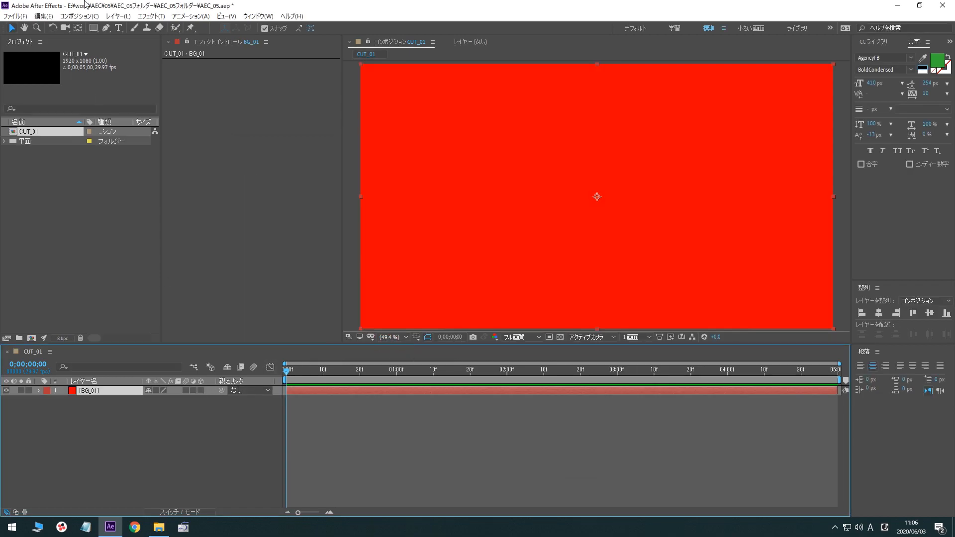
# Add a green text layer reading "TRACK MATTE" over the red background
pyautogui.click(119, 27)
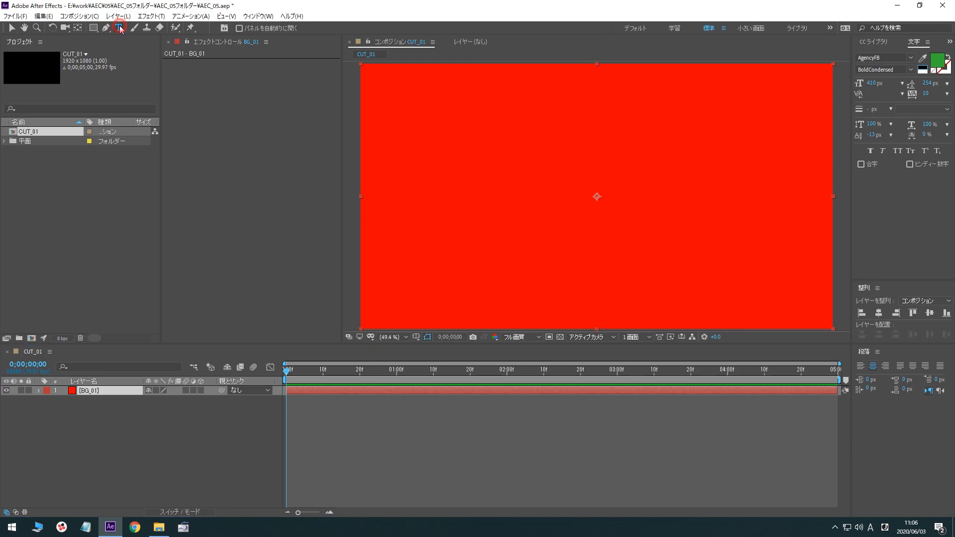
pyautogui.click(517, 183)
pyautogui.write('TRACK')
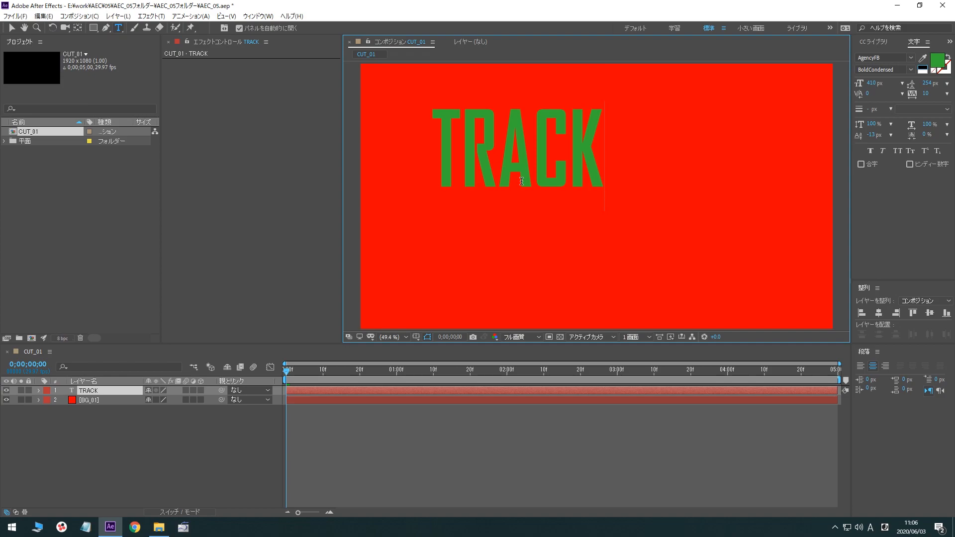
pyautogui.write(' MAT')
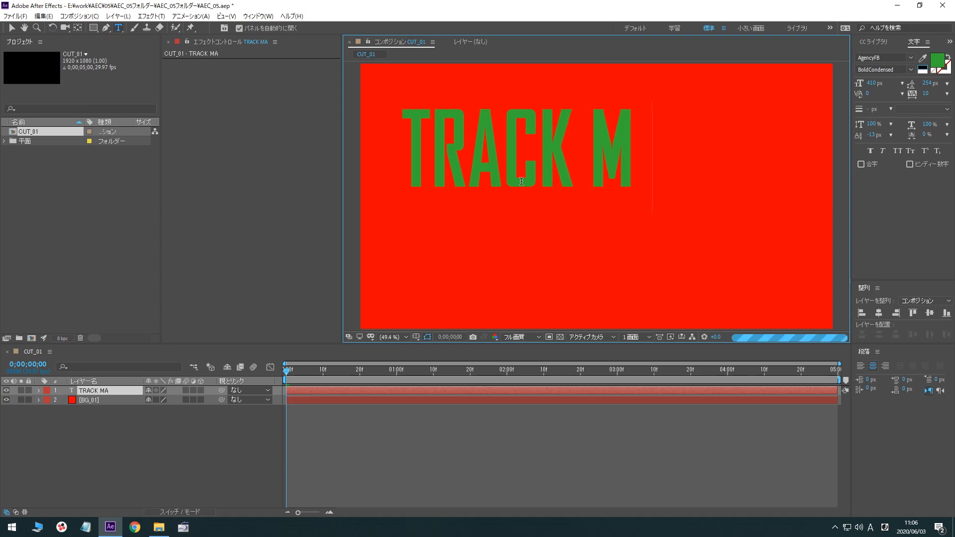
pyautogui.write('TE')
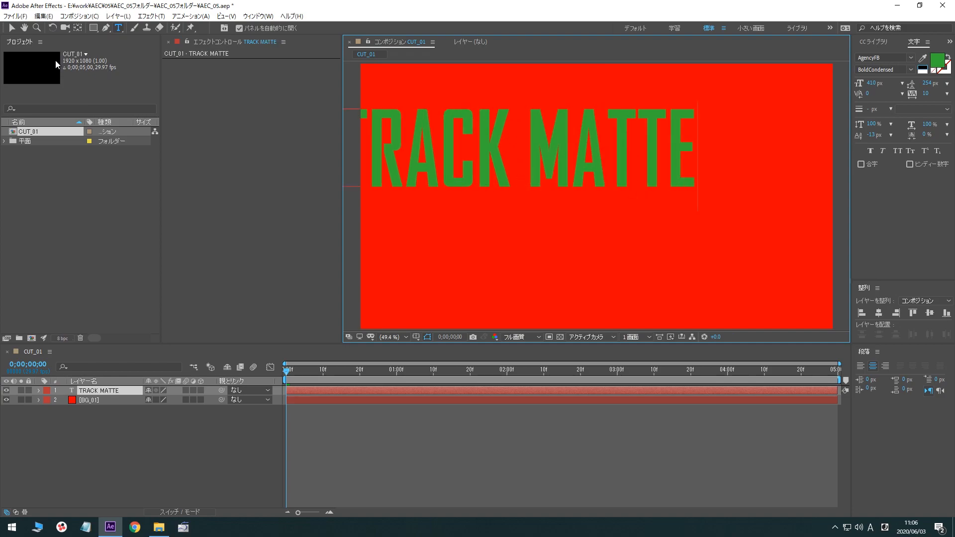
# Centre the TRACK MATTE text horizontally and vertically in the composition
pyautogui.click(12, 29)
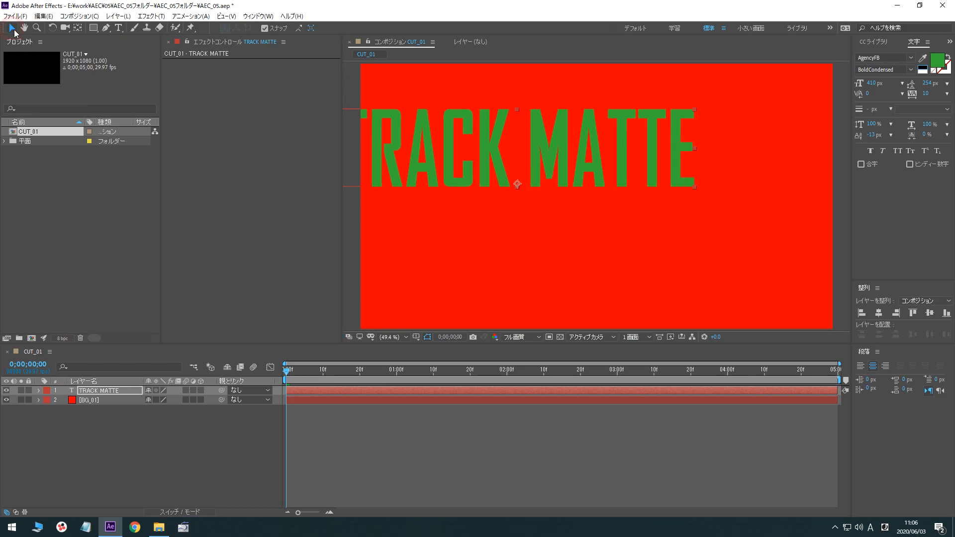
pyautogui.click(879, 312)
pyautogui.click(930, 313)
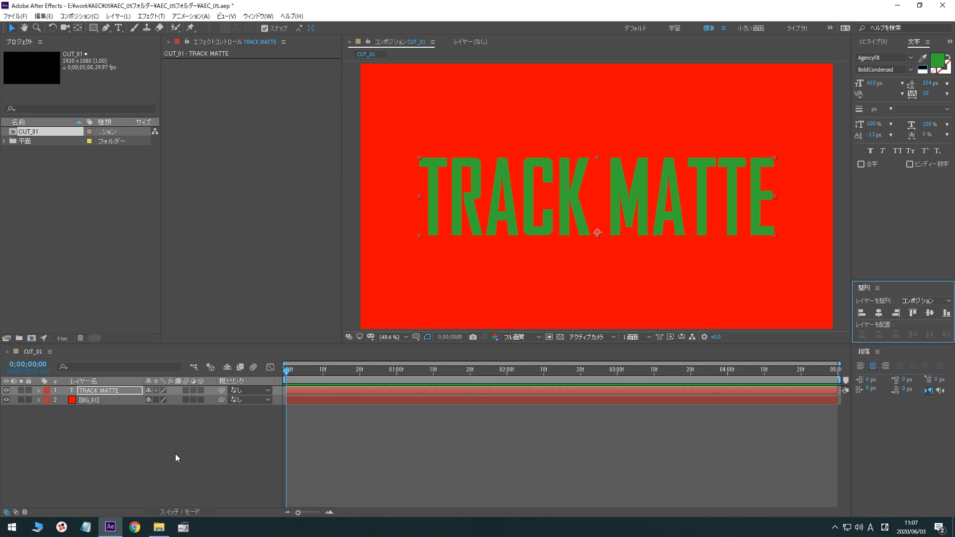
# Show the timeline's mode and track matte columns and view the matte options for BG_01 without choosing one
pyautogui.click(16, 513)
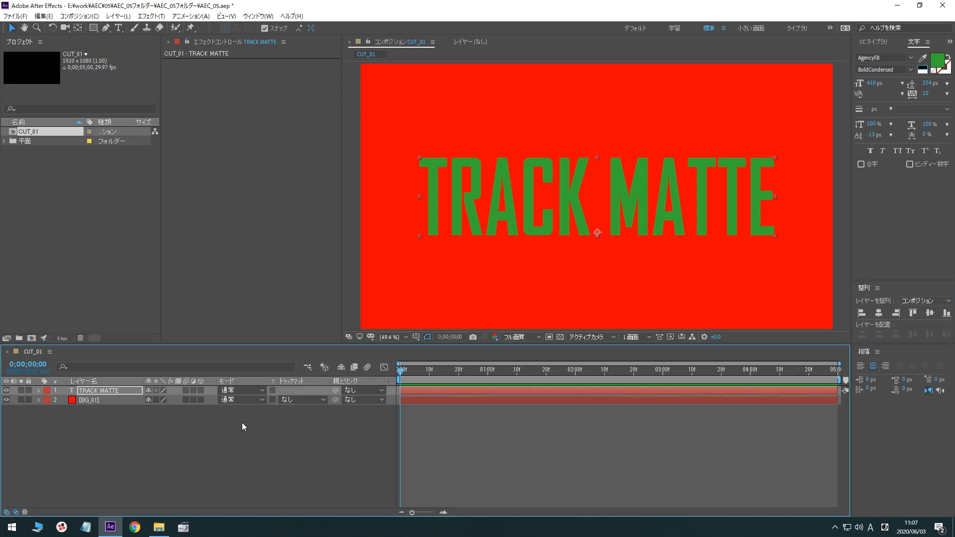
pyautogui.click(321, 401)
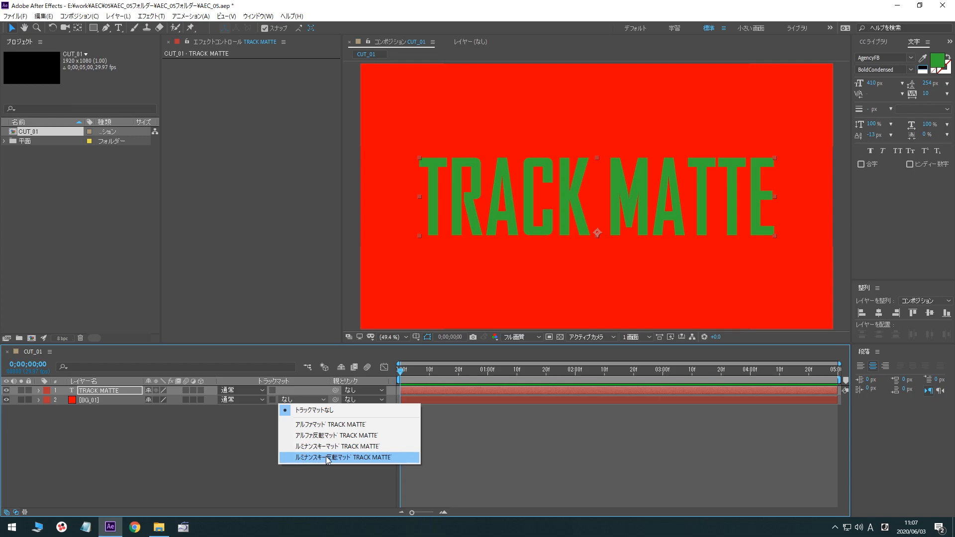
pyautogui.click(186, 428)
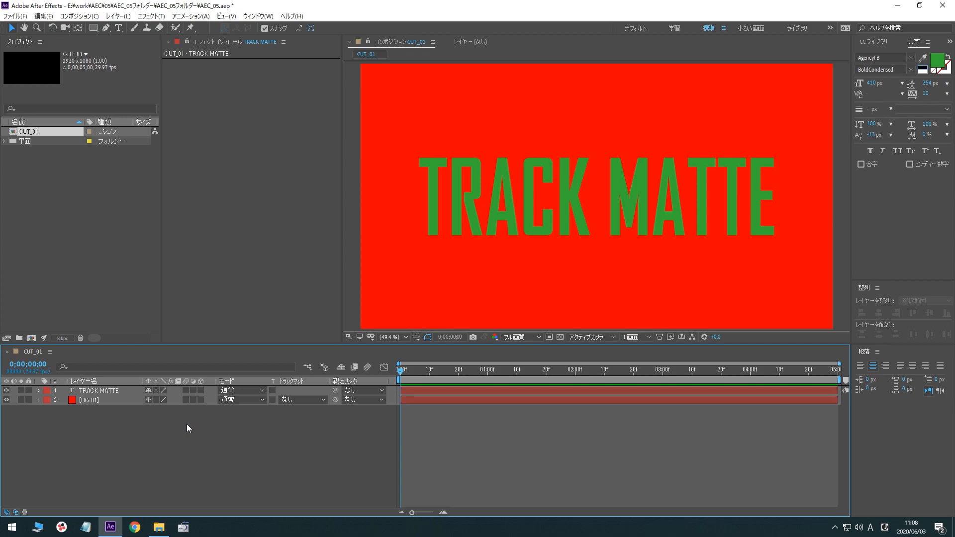
# Hide BG_01 temporarily to examine the text's transparent surroundings, and show the layer again
pyautogui.click(7, 399)
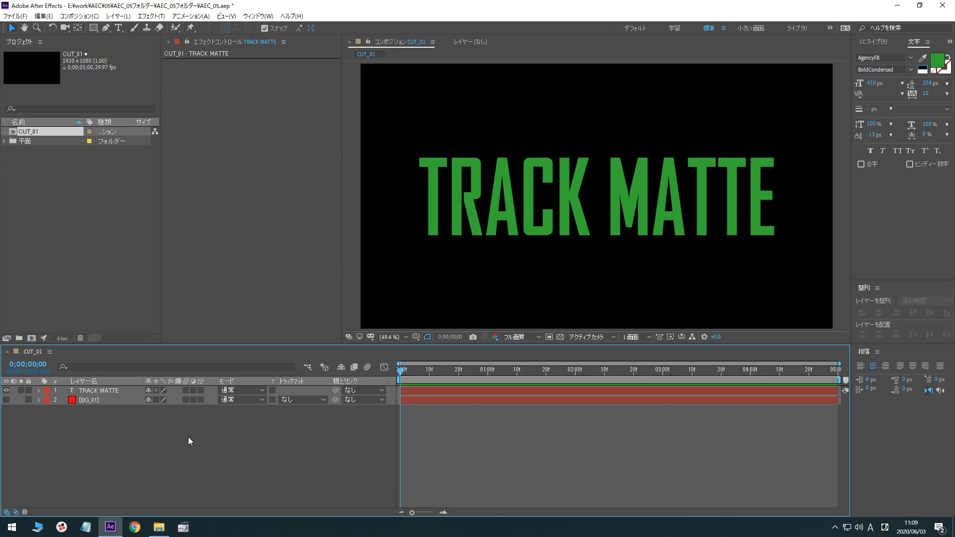
pyautogui.click(560, 338)
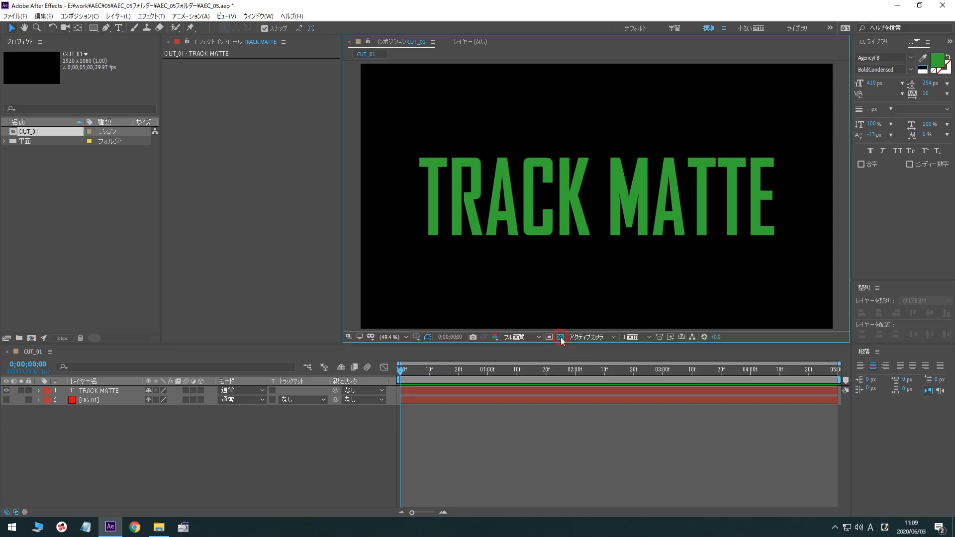
pyautogui.click(175, 446)
pyautogui.click(6, 400)
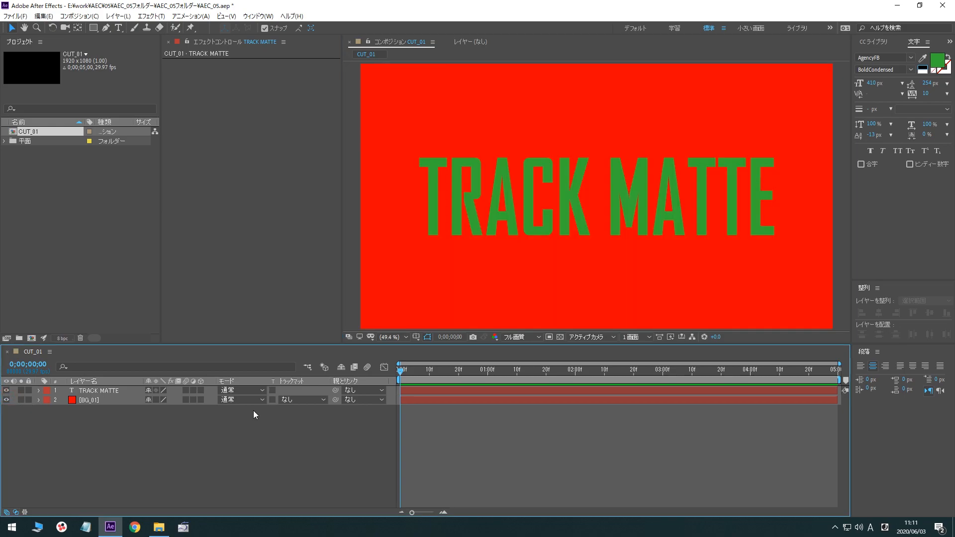
# Set BG_01's track matte to the alpha of the TRACK MATTE layer and check the result against the transparency grid
pyautogui.click(295, 402)
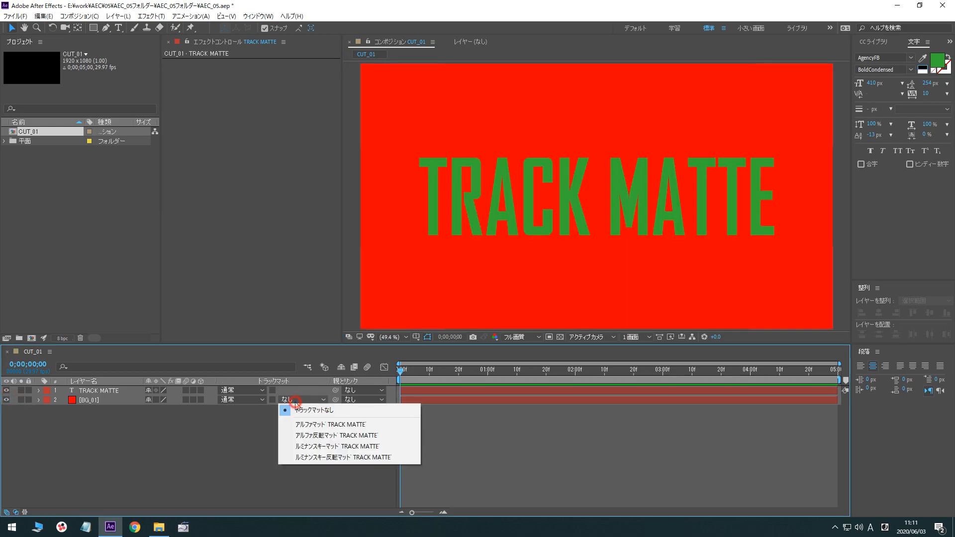
pyautogui.click(322, 423)
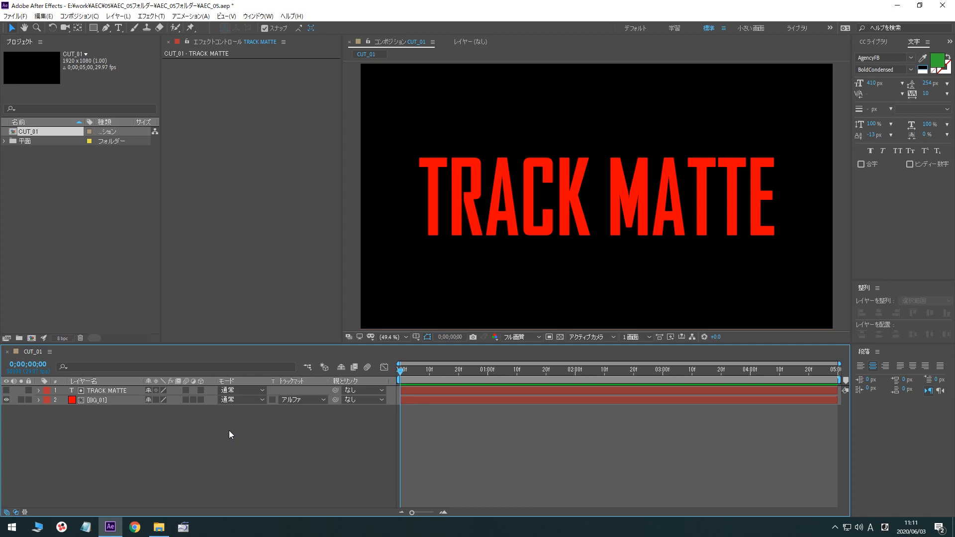
pyautogui.click(560, 339)
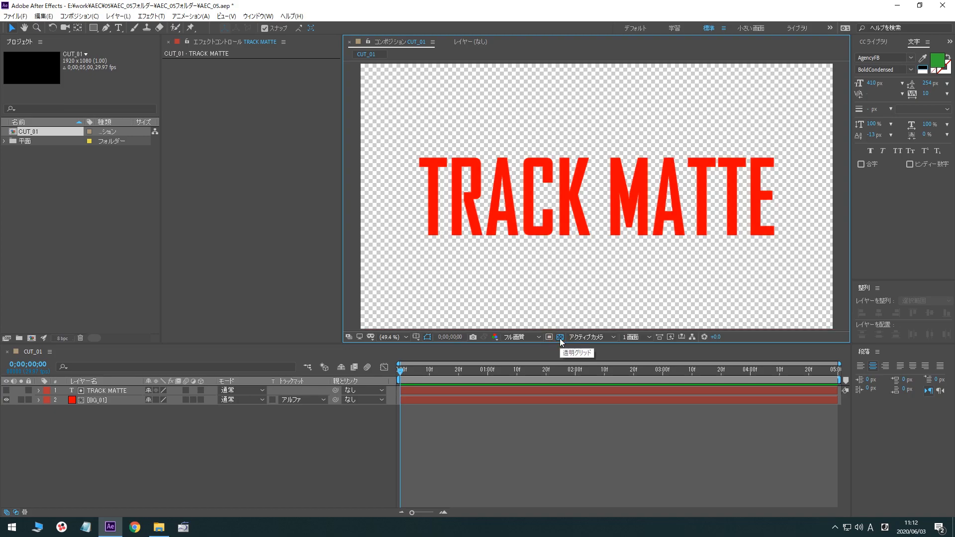
pyautogui.click(560, 338)
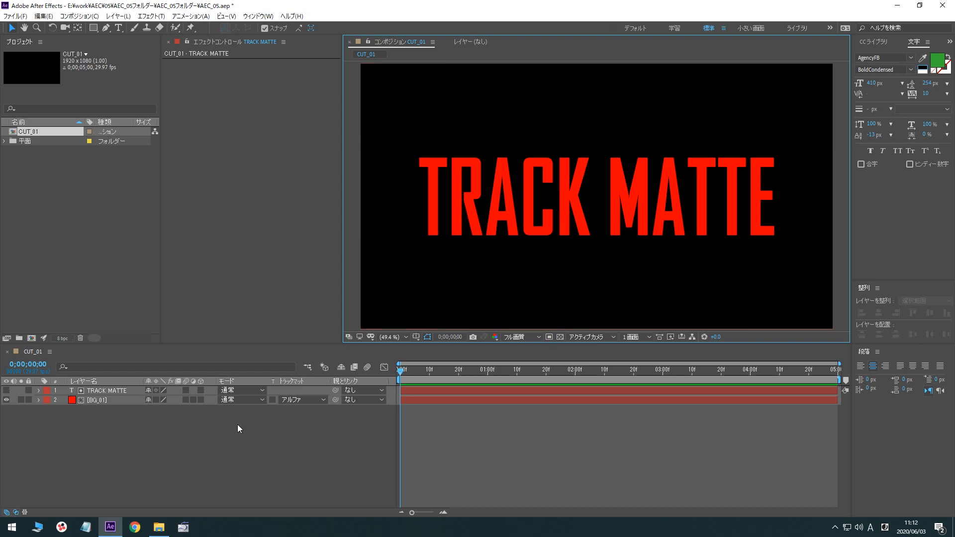
# Set BG_01's track matte to the inverted alpha of the TRACK MATTE layer and check it with the transparency grid
pyautogui.click(319, 401)
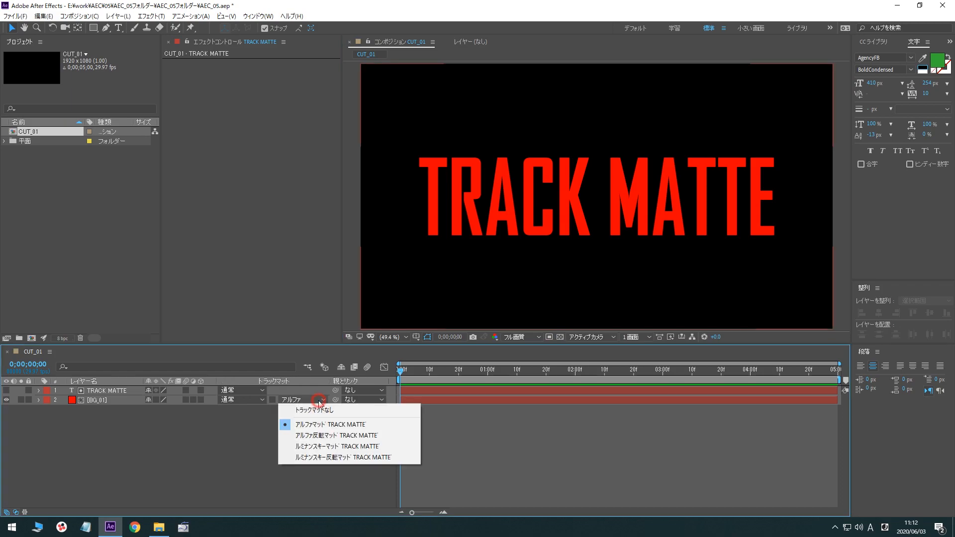
pyautogui.click(298, 431)
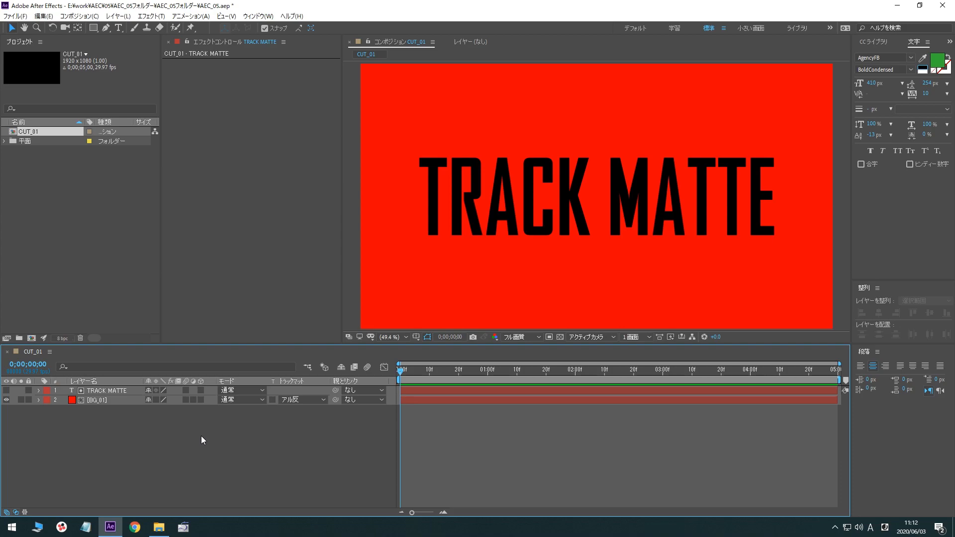
pyautogui.click(560, 338)
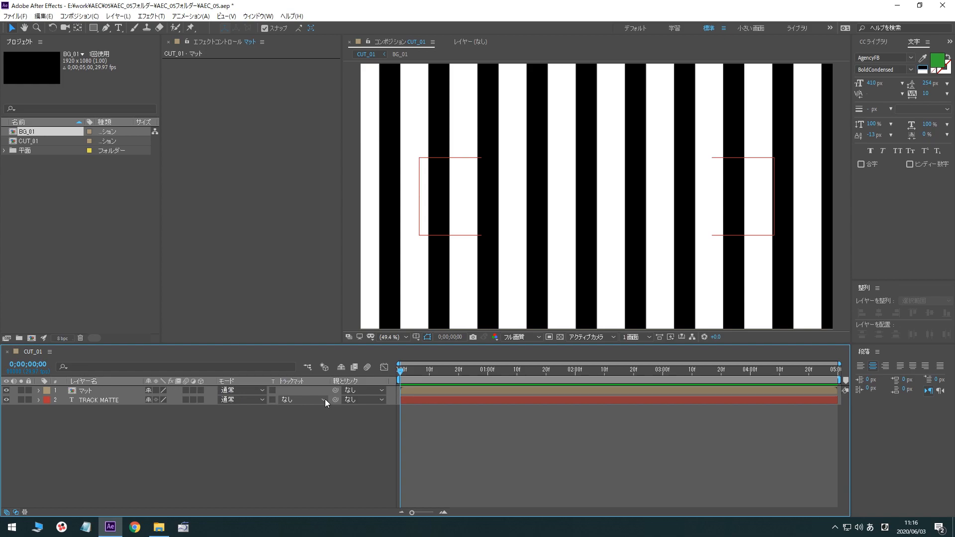
# Set the TRACK MATTE layer's track matte to the luma of the striped マット layer and toggle that layer's visibility to compare
pyautogui.click(325, 399)
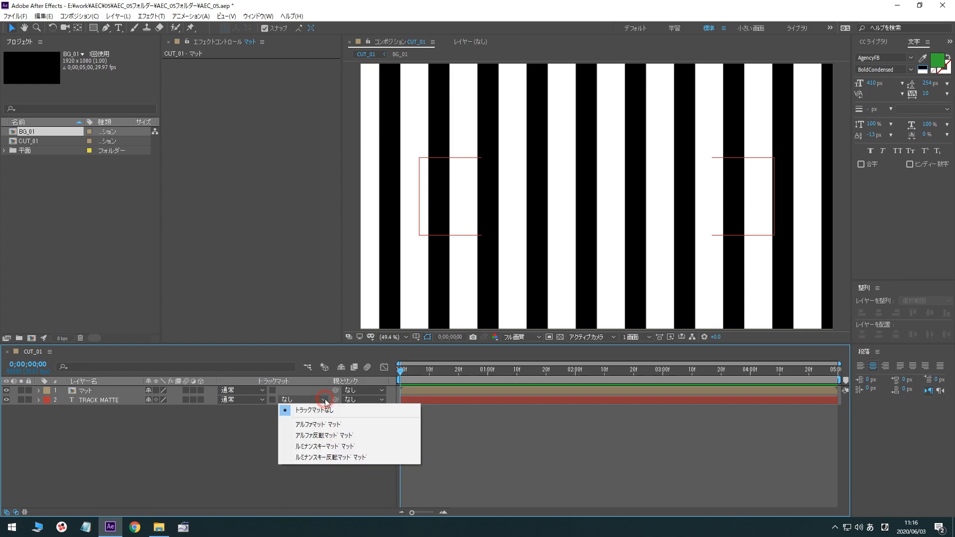
pyautogui.click(324, 446)
pyautogui.click(6, 391)
pyautogui.click(6, 391)
pyautogui.click(7, 391)
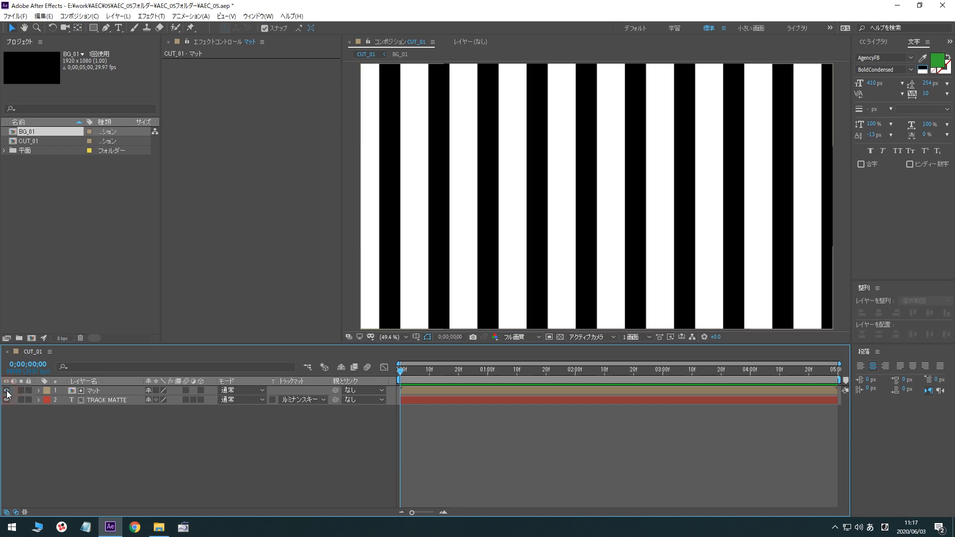
pyautogui.click(6, 391)
pyautogui.click(7, 391)
pyautogui.click(7, 391)
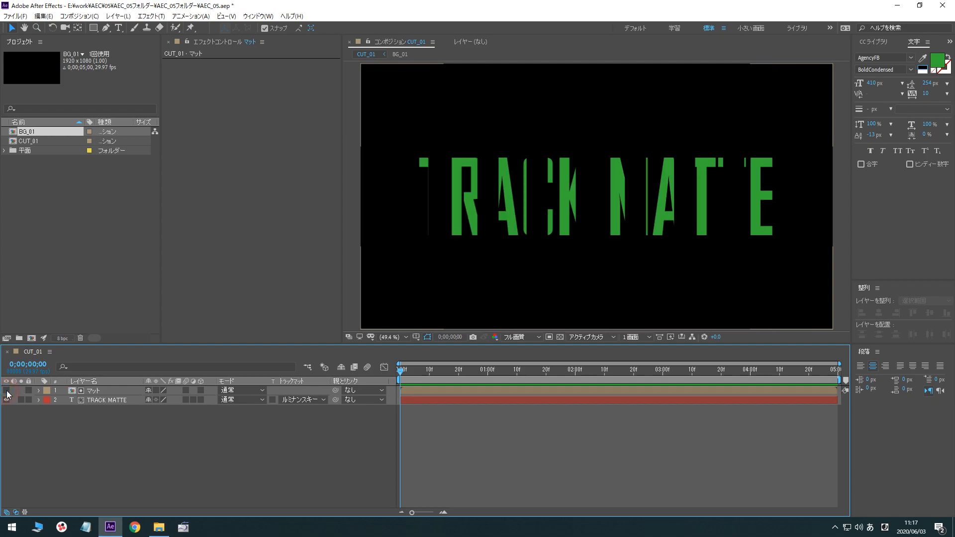
# Set the TRACK MATTE layer's track matte to the inverted luma of マット and toggle the stripes' visibility to compare
pyautogui.click(323, 400)
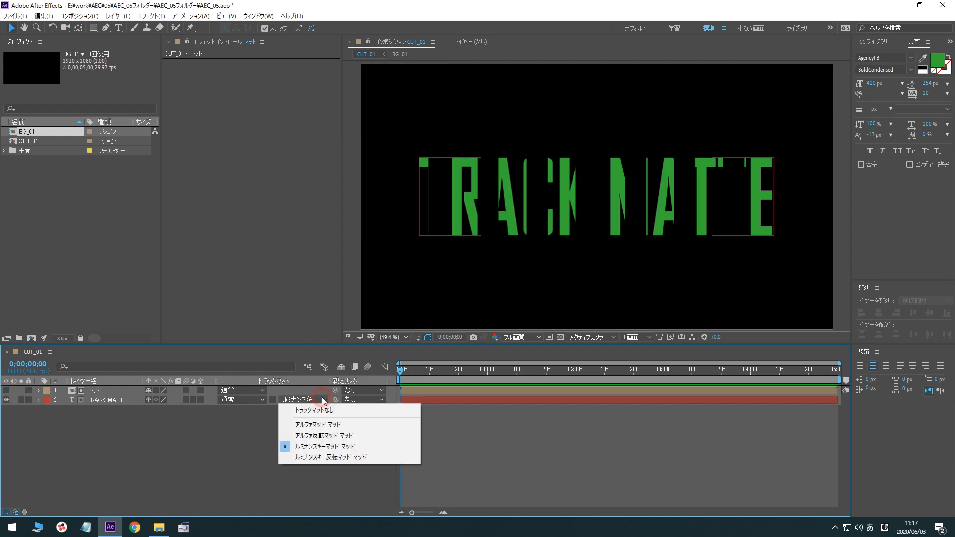
pyautogui.click(312, 460)
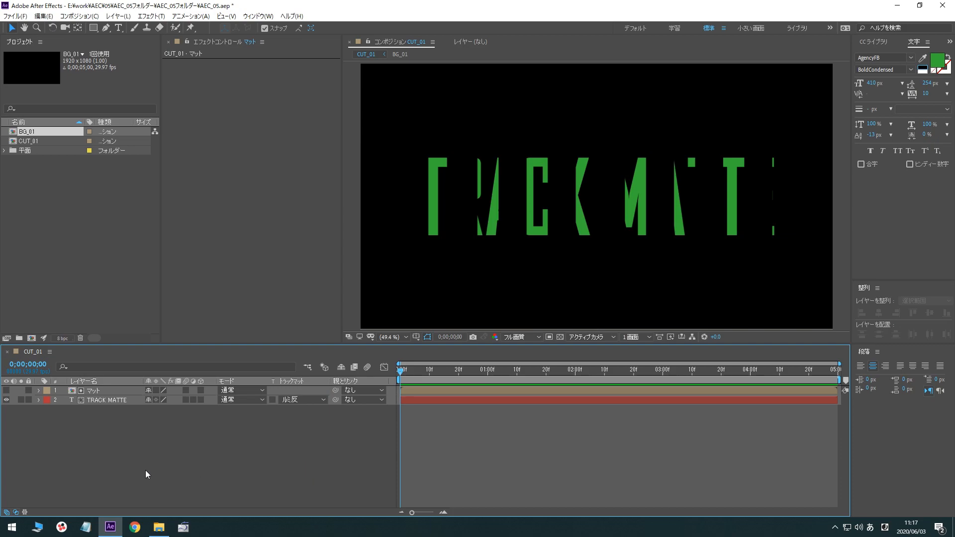
pyautogui.click(6, 391)
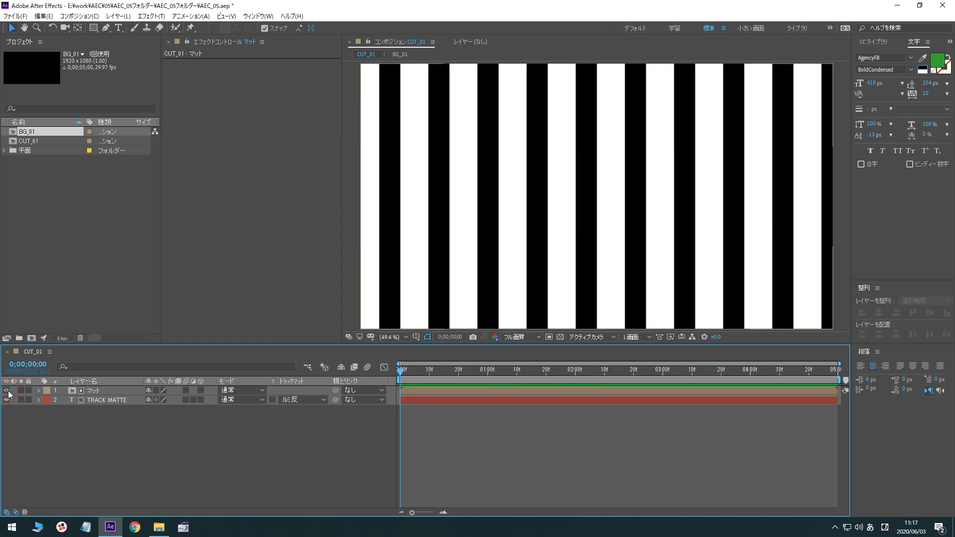
pyautogui.click(7, 390)
pyautogui.click(7, 390)
pyautogui.click(6, 390)
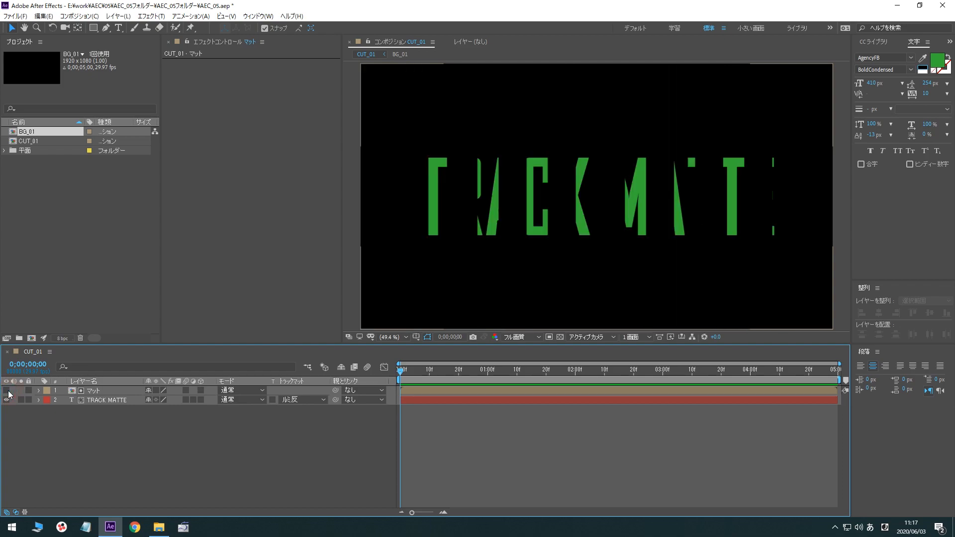
pyautogui.click(6, 391)
pyautogui.click(7, 391)
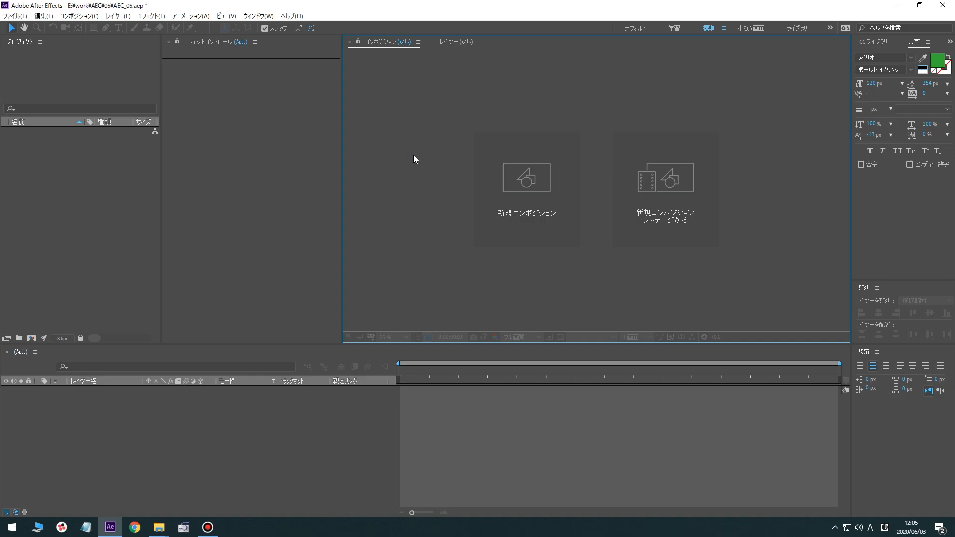
# Create a composition named 01 at 1920 x 1080, 29.97 fps, with a 5-second duration
pyautogui.click(559, 202)
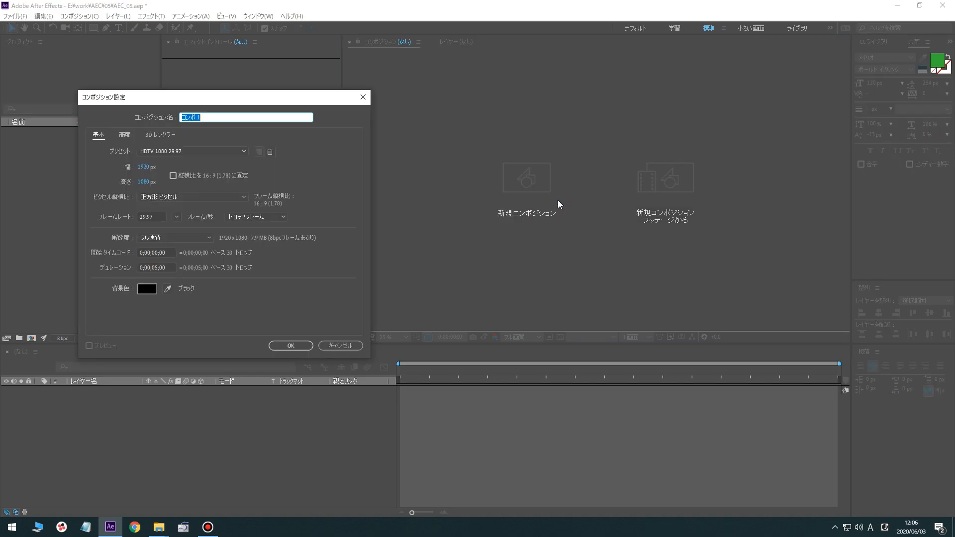
pyautogui.write('01')
pyautogui.click(290, 345)
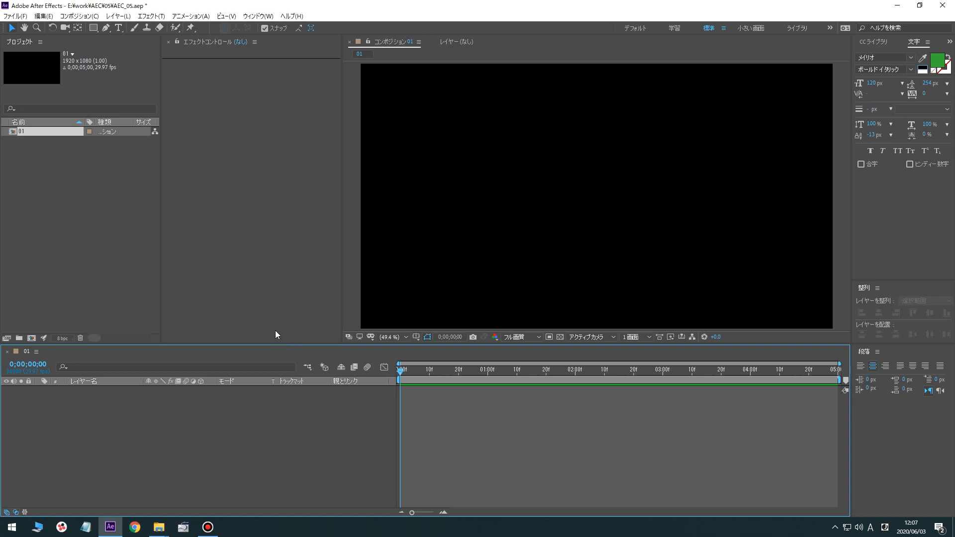
# Add a white (FFFFFF) 1920 x 1080 solid layer named BG_01 to composition 01
pyautogui.click(131, 18)
pyautogui.moveTo(130, 28)
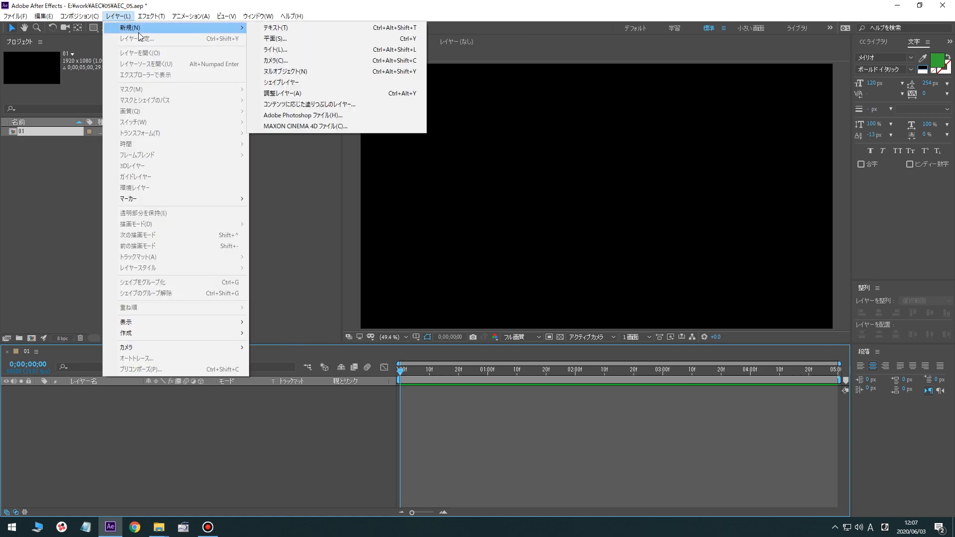
pyautogui.click(263, 39)
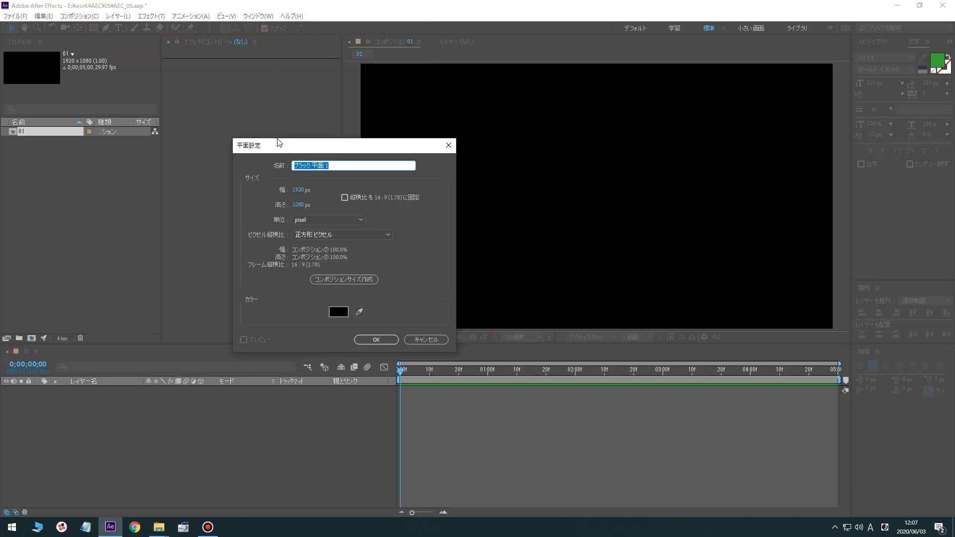
pyautogui.write('BG_01')
pyautogui.click(338, 312)
pyautogui.write('FFFFFF')
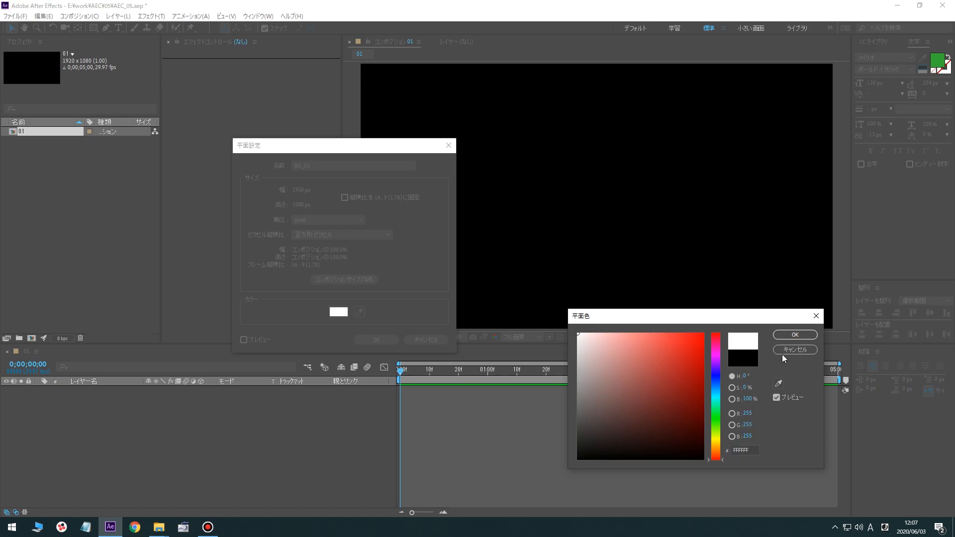
pyautogui.click(795, 335)
pyautogui.click(377, 340)
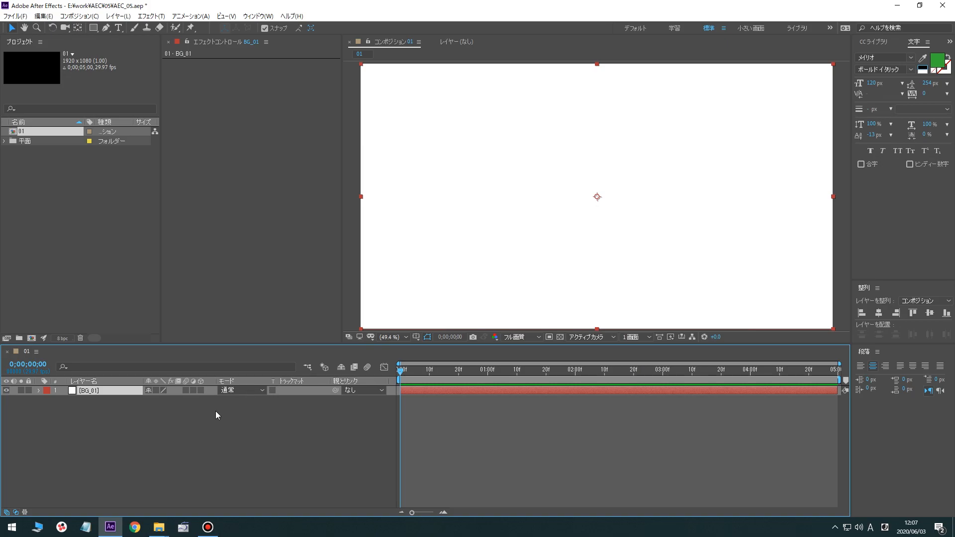
# Import the footage v_01.mp4 and place it above the BG_01 layer in composition 01
pyautogui.click(16, 16)
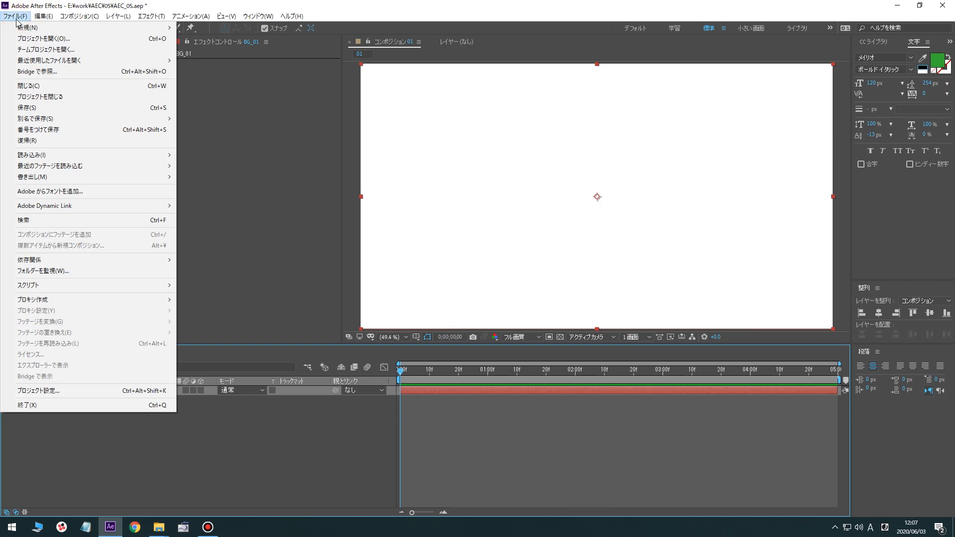
pyautogui.click(192, 155)
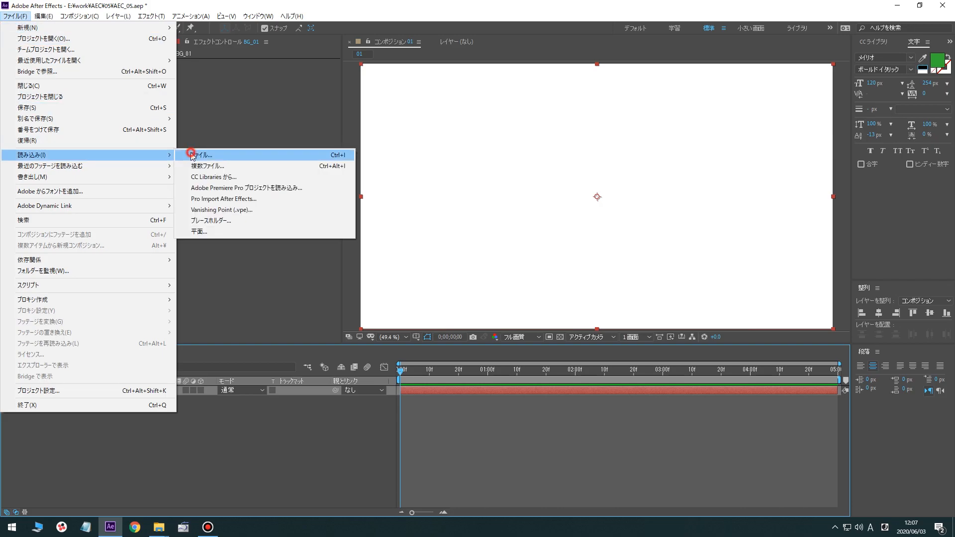
pyautogui.click(272, 121)
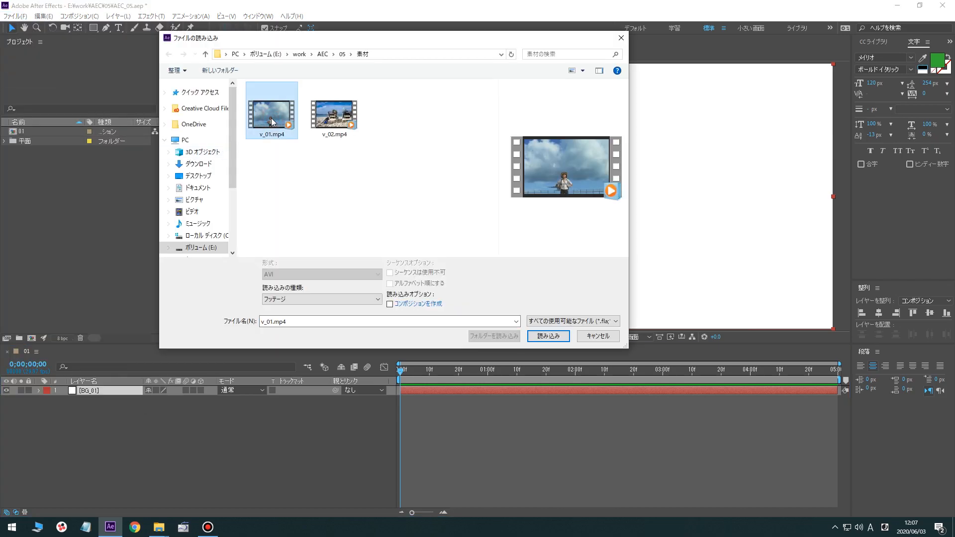
pyautogui.click(549, 336)
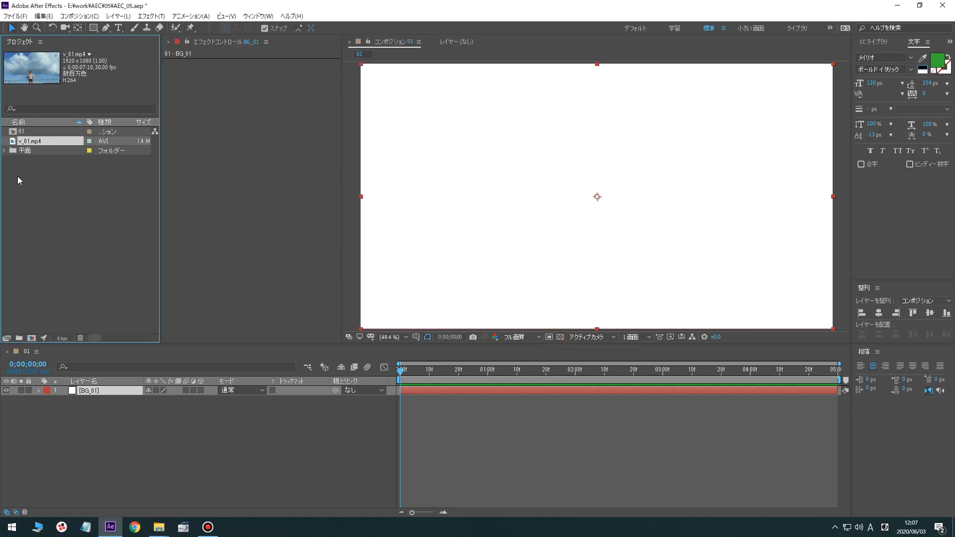
pyautogui.moveTo(43, 145); pyautogui.dragTo(101, 389)
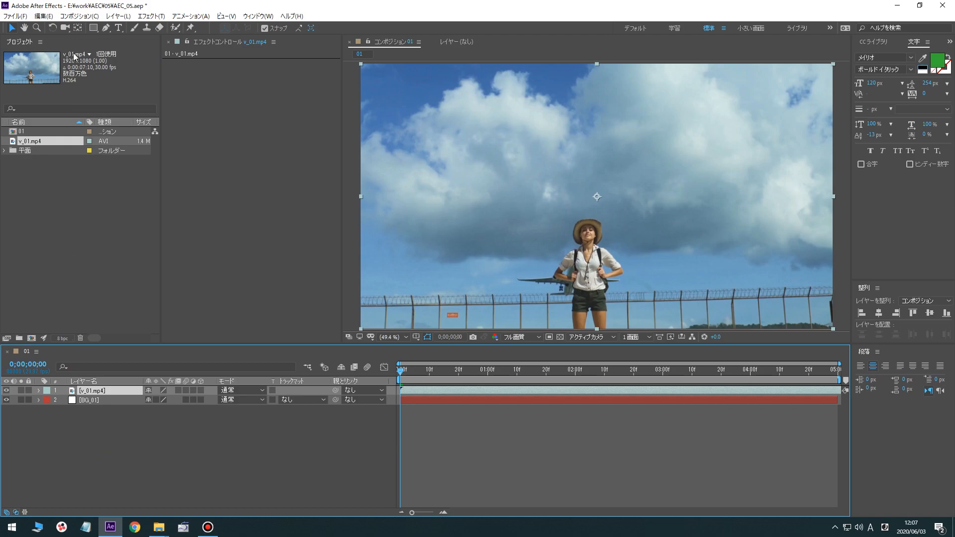
# Create a composition named アルファマット at 1920 x 1080, 29.97 fps, with a 5-second duration
pyautogui.click(85, 18)
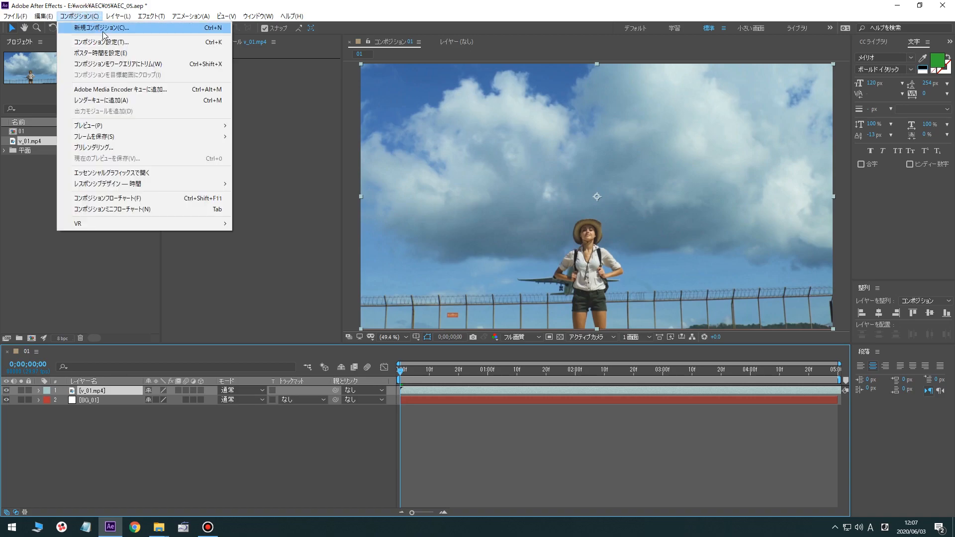
pyautogui.click(112, 41)
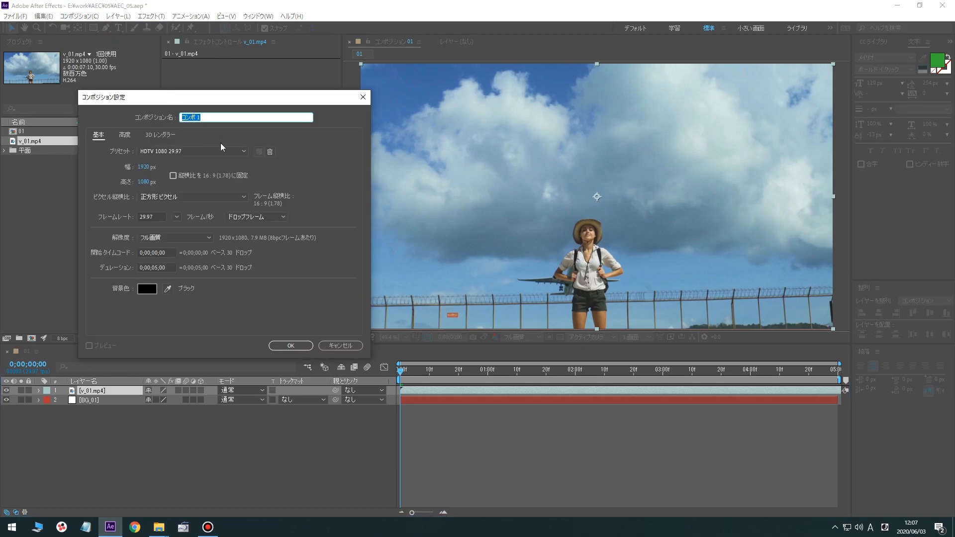
pyautogui.press('Zenkaku_Hankaku')
pyautogui.write('あ')
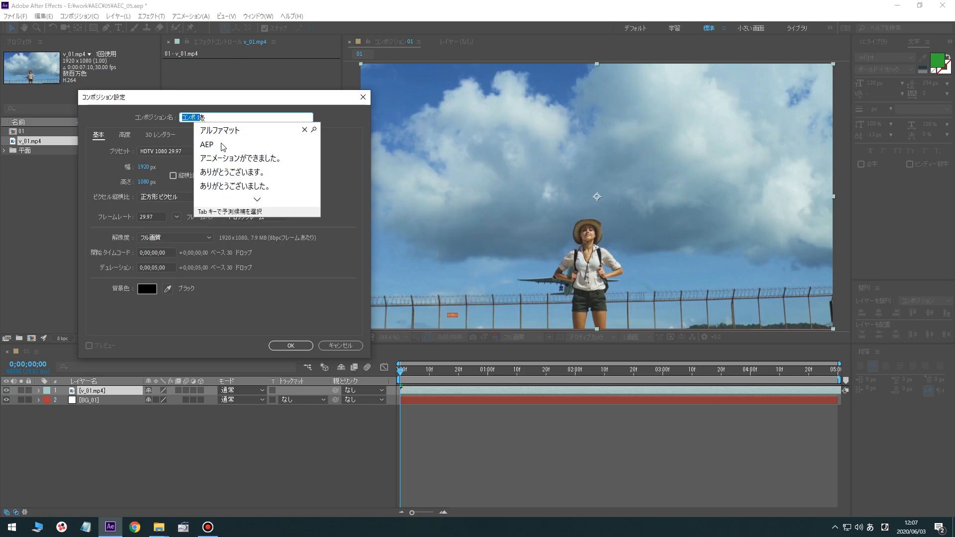
pyautogui.write('るfamatto')
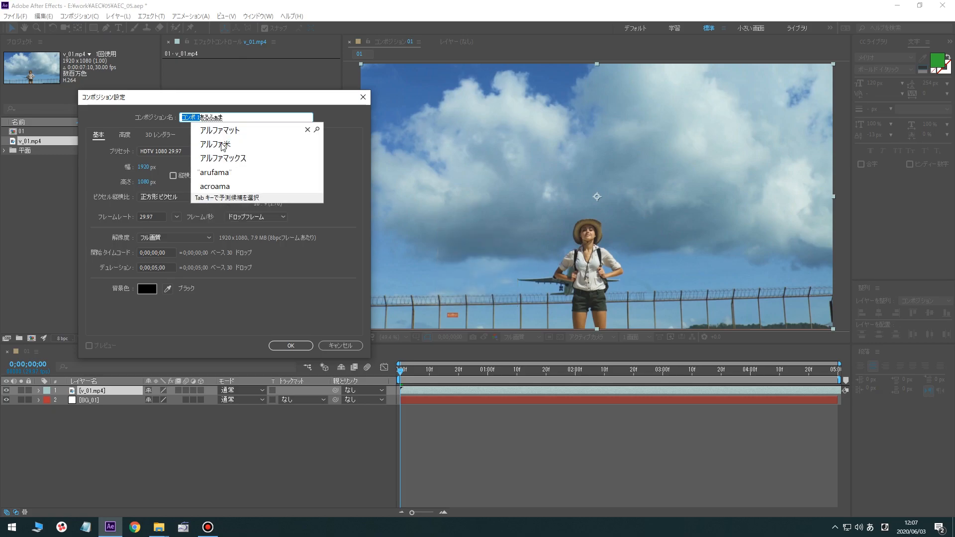
pyautogui.press('space')
pyautogui.press('Return')
pyautogui.press('Zenkaku_Hankaku')
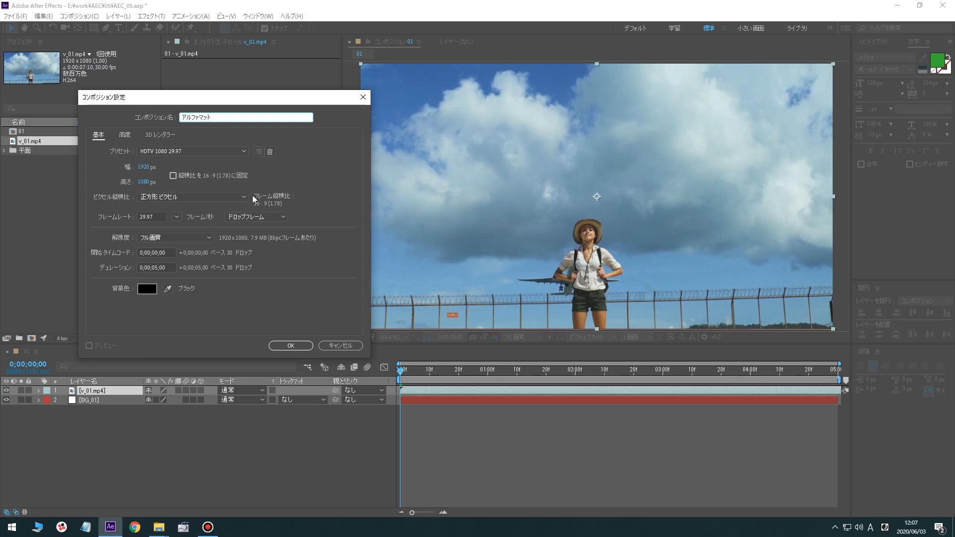
pyautogui.click(286, 348)
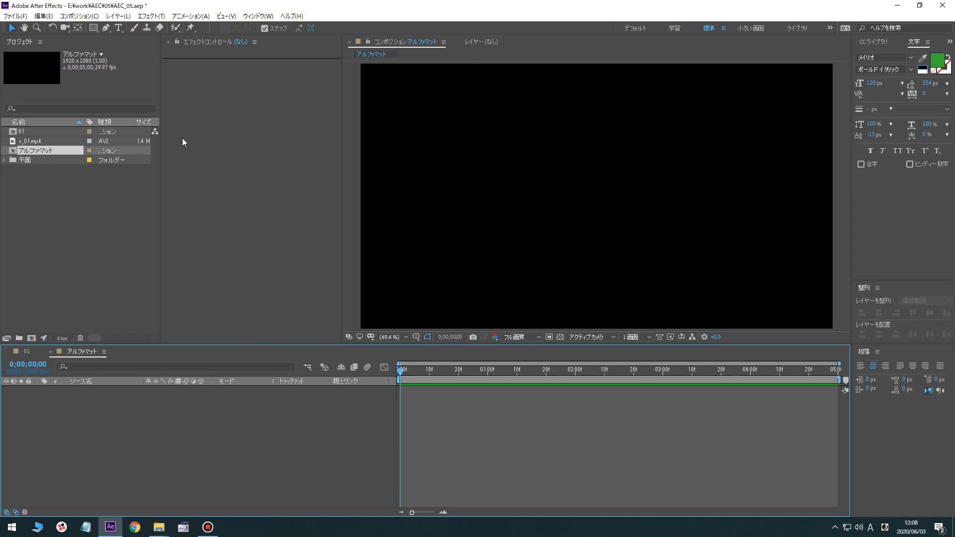
# Add a text layer reading アルファマット to the new composition
pyautogui.click(121, 29)
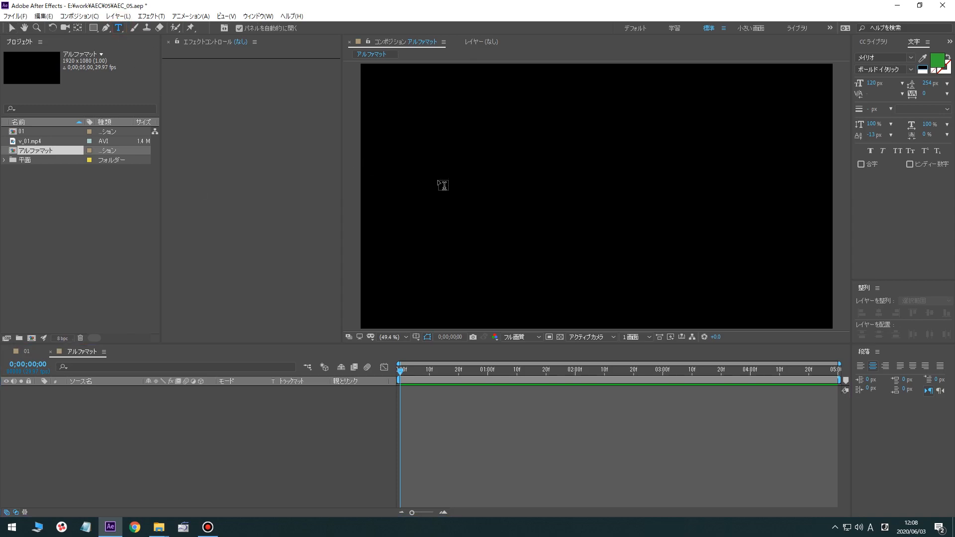
pyautogui.click(440, 185)
pyautogui.press('Zenkaku_Hankaku')
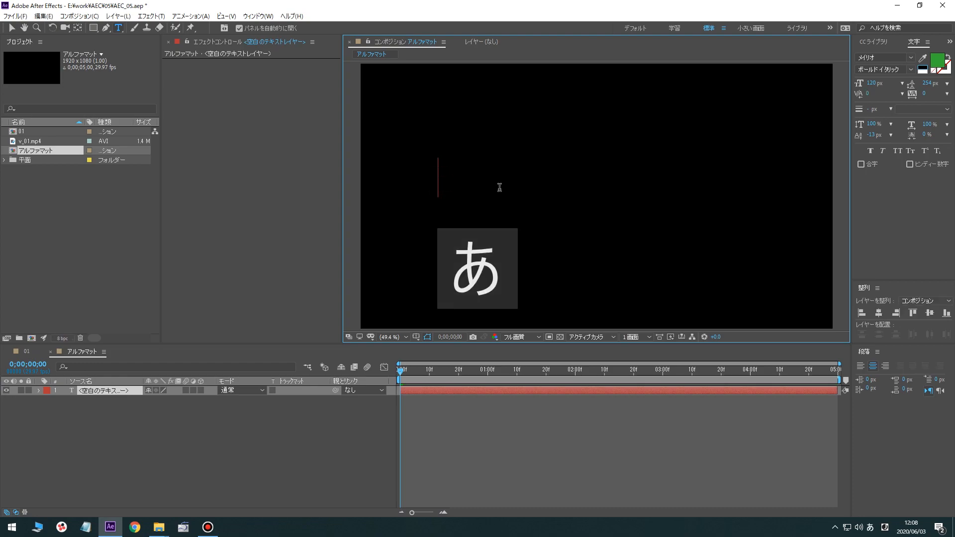
pyautogui.write('あるふぁまっと')
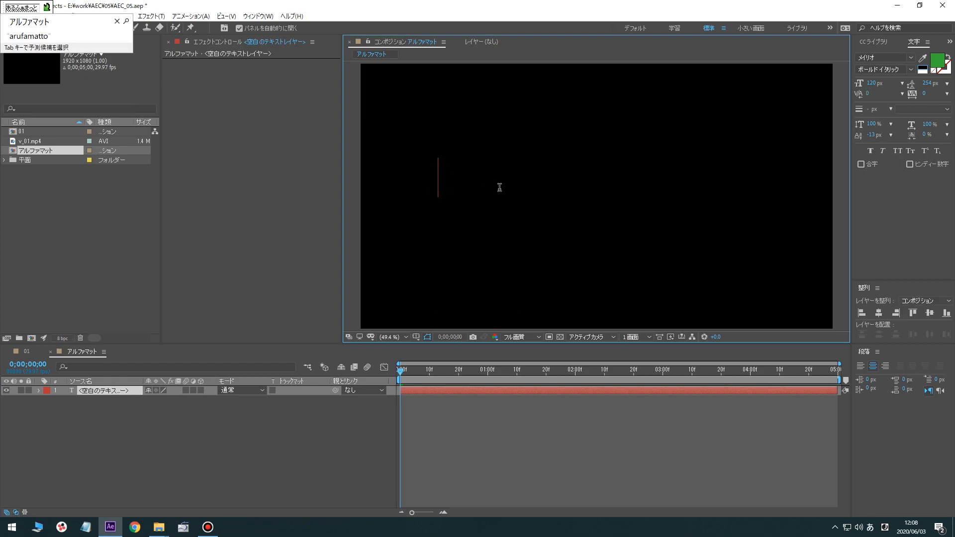
pyautogui.press('space')
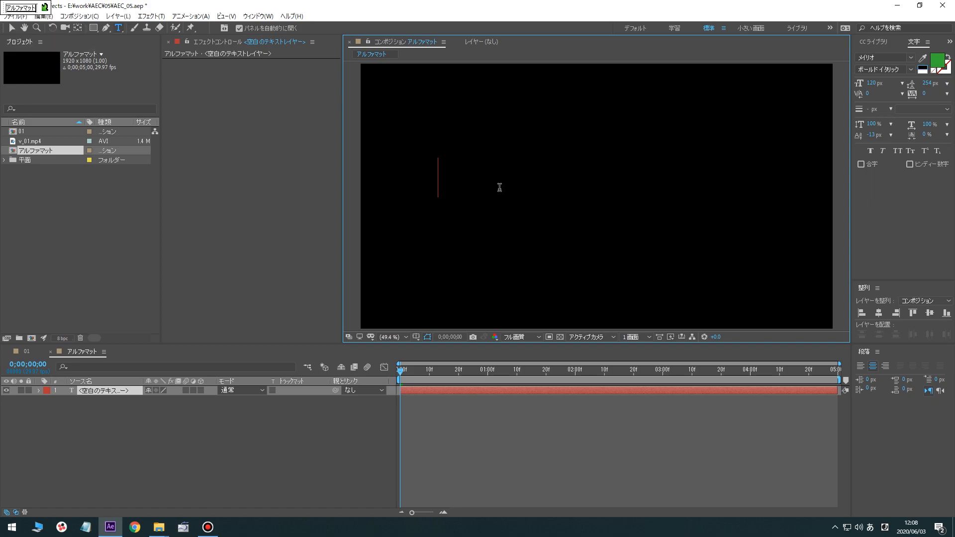
pyautogui.press('Return')
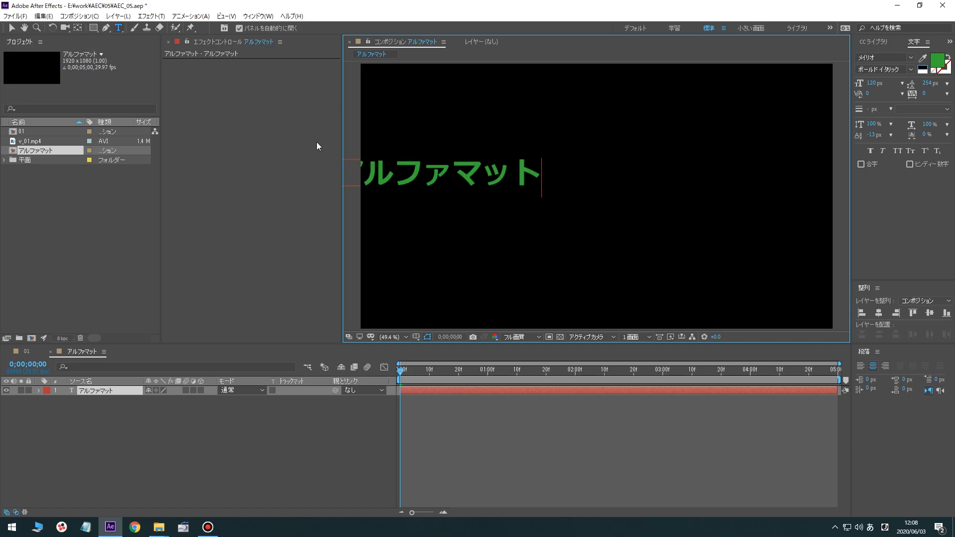
pyautogui.click(12, 28)
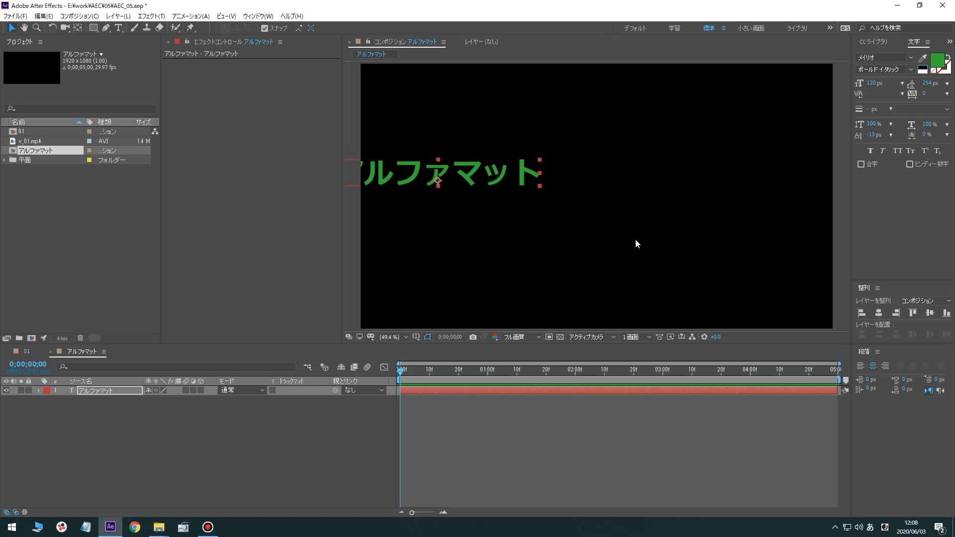
# Set the アルファマット text to 130 px with a white fill and center it horizontally and vertically in the composition
pyautogui.click(880, 313)
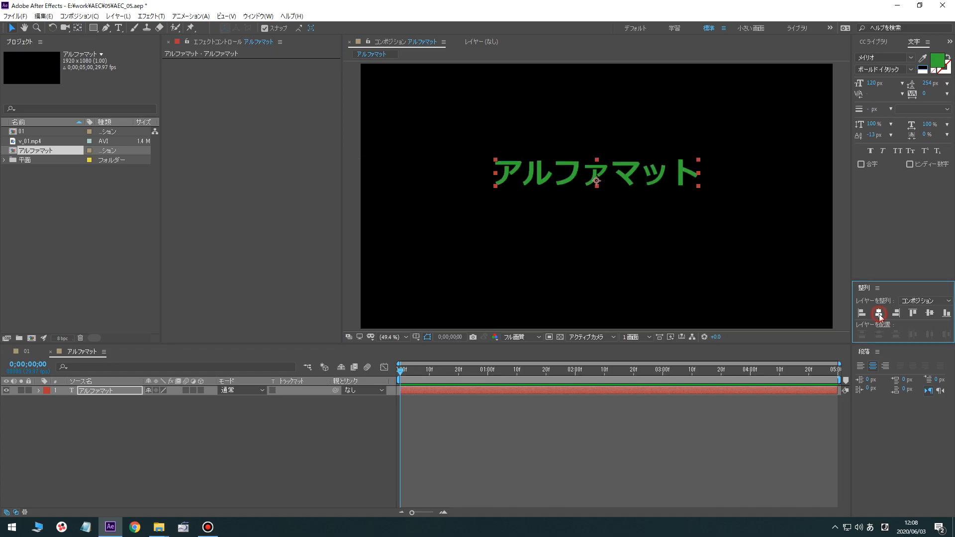
pyautogui.click(929, 314)
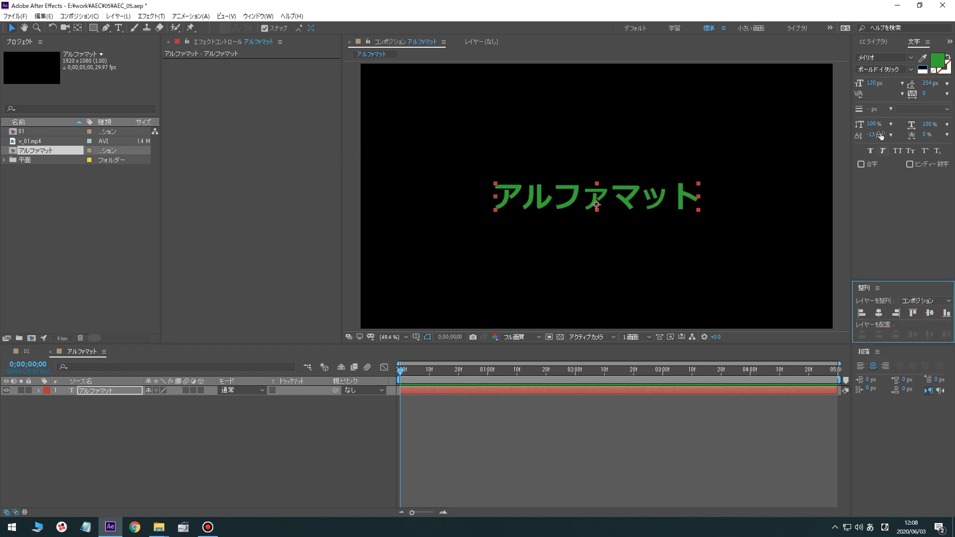
pyautogui.moveTo(873, 84); pyautogui.dragTo(877, 83)
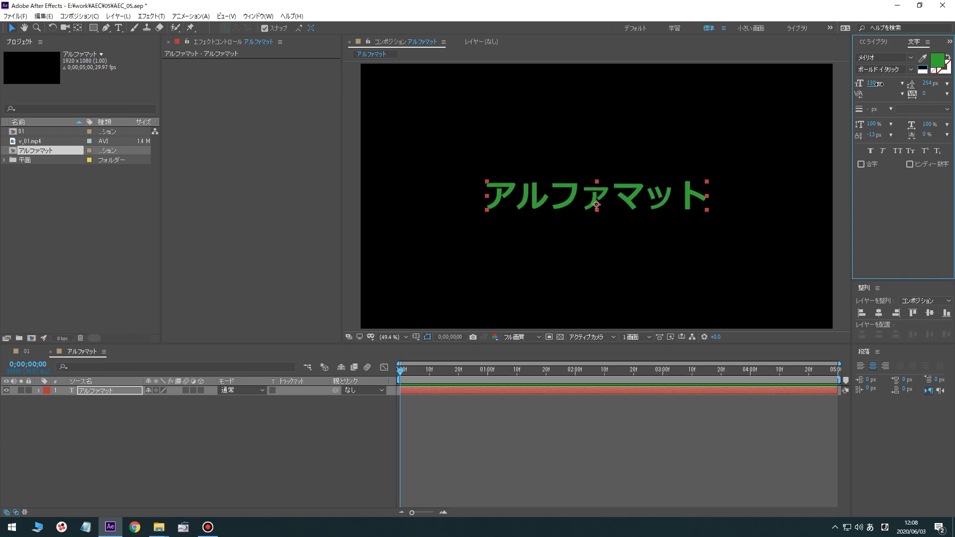
pyautogui.click(925, 56)
pyautogui.click(929, 67)
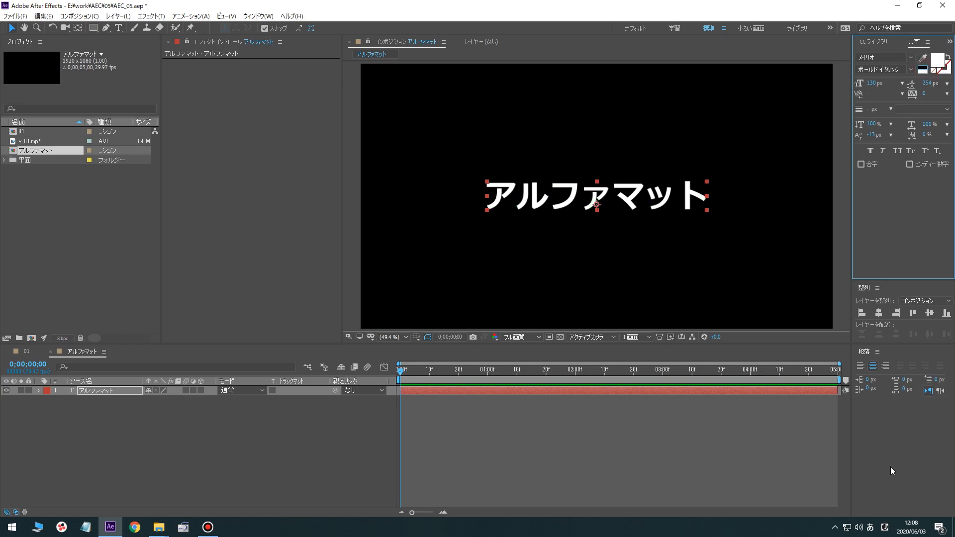
pyautogui.click(879, 313)
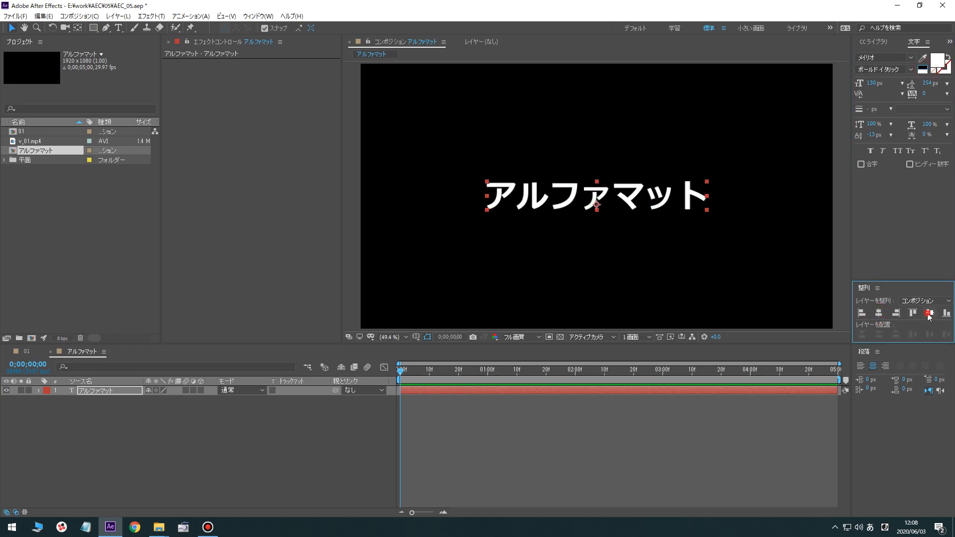
pyautogui.click(929, 314)
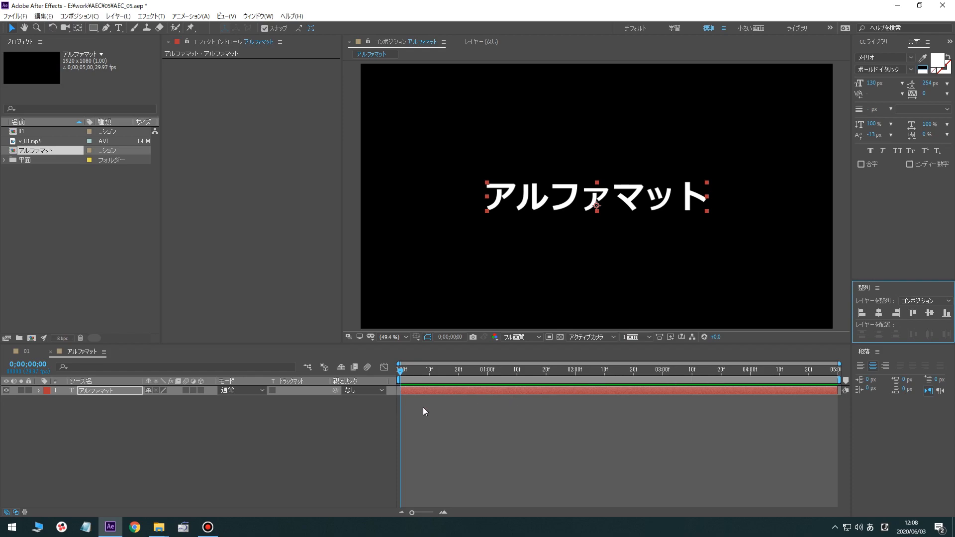
# Draw a rectangle shape layer over the middle of the text and set its fill to red (FF0000)
pyautogui.click(299, 425)
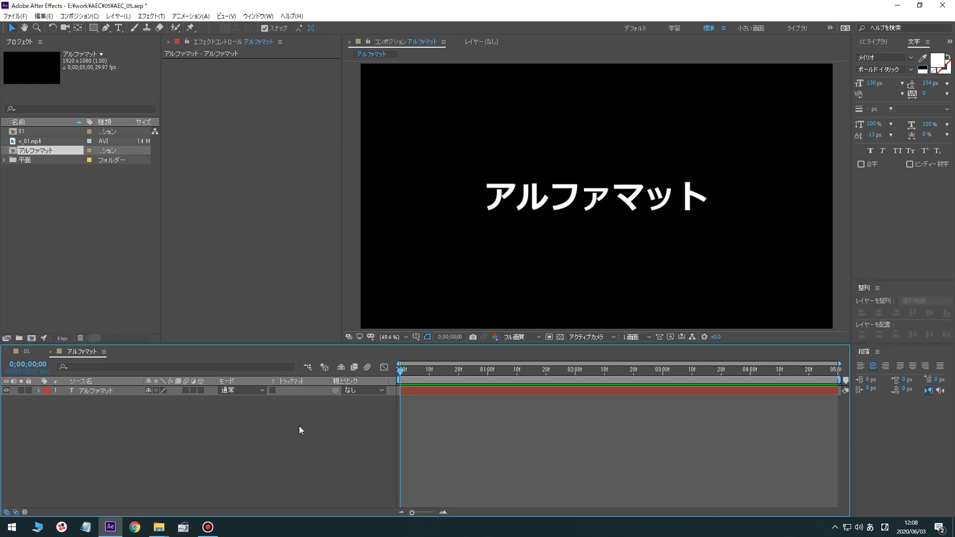
pyautogui.click(94, 28)
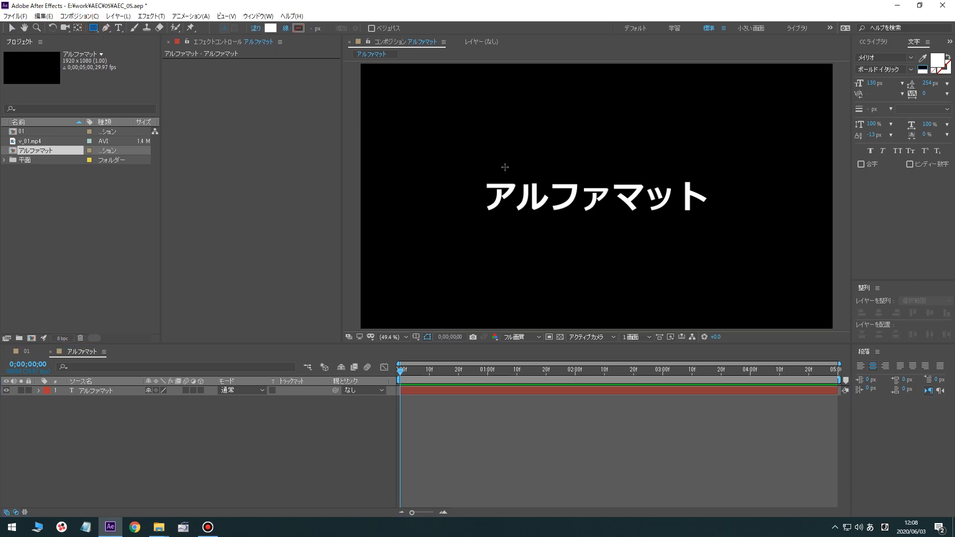
pyautogui.moveTo(503, 162)
pyautogui.mouseDown()
pyautogui.moveTo(558, 211)
pyautogui.moveTo(608, 229)
pyautogui.moveTo(690, 233)
pyautogui.mouseUp()
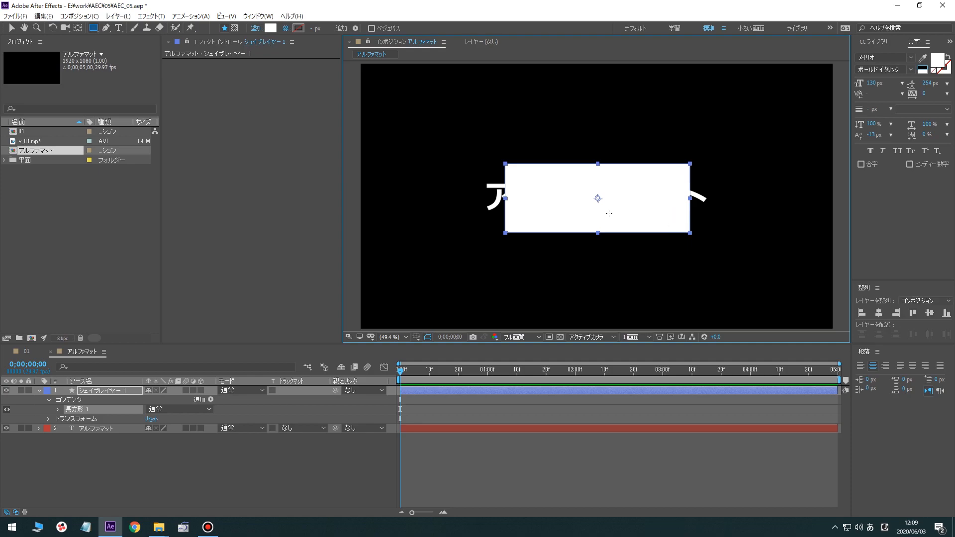
pyautogui.click(270, 28)
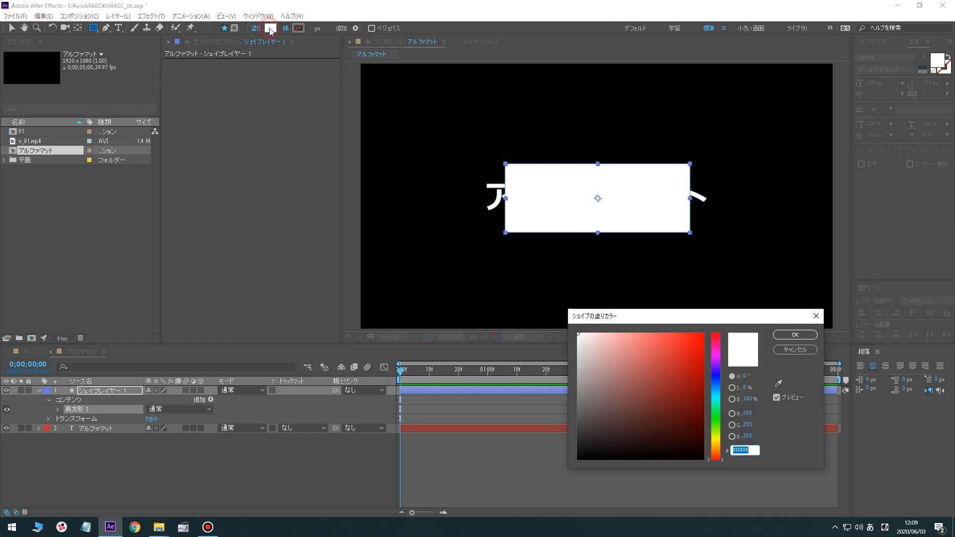
pyautogui.moveTo(681, 421); pyautogui.dragTo(711, 332)
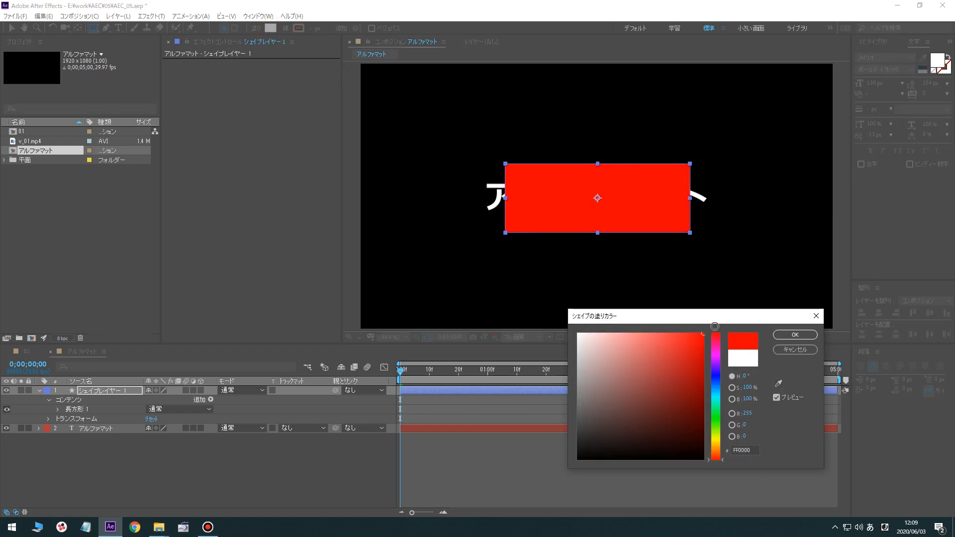
pyautogui.click(795, 336)
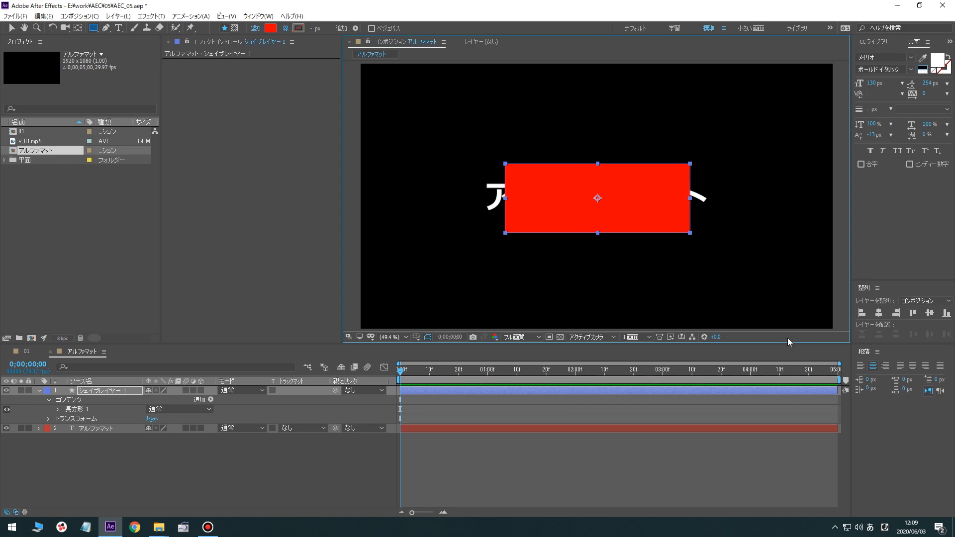
# Keyframe the shape layer's scale at 0% at the 2-second mark
pyautogui.click(572, 372)
pyautogui.moveTo(573, 374); pyautogui.dragTo(575, 375)
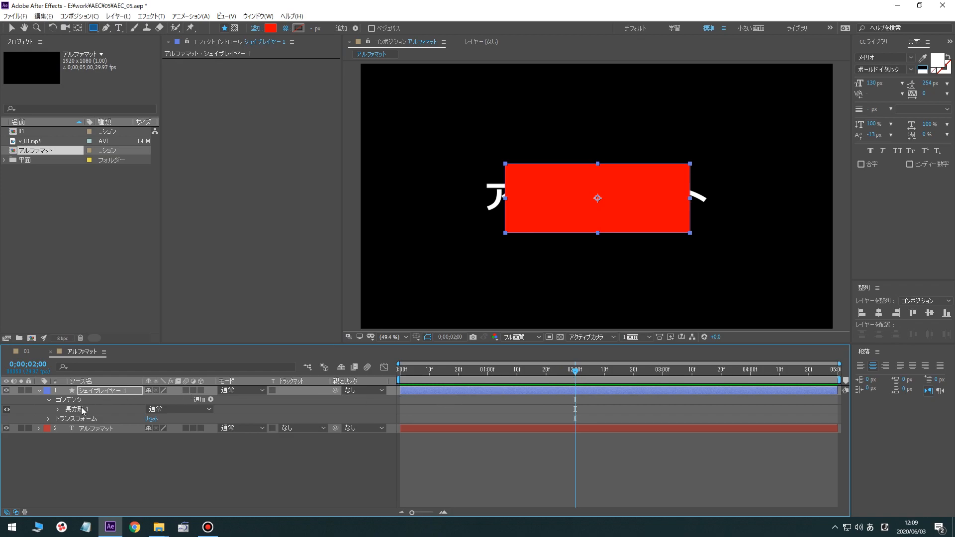
pyautogui.click(48, 401)
pyautogui.click(48, 409)
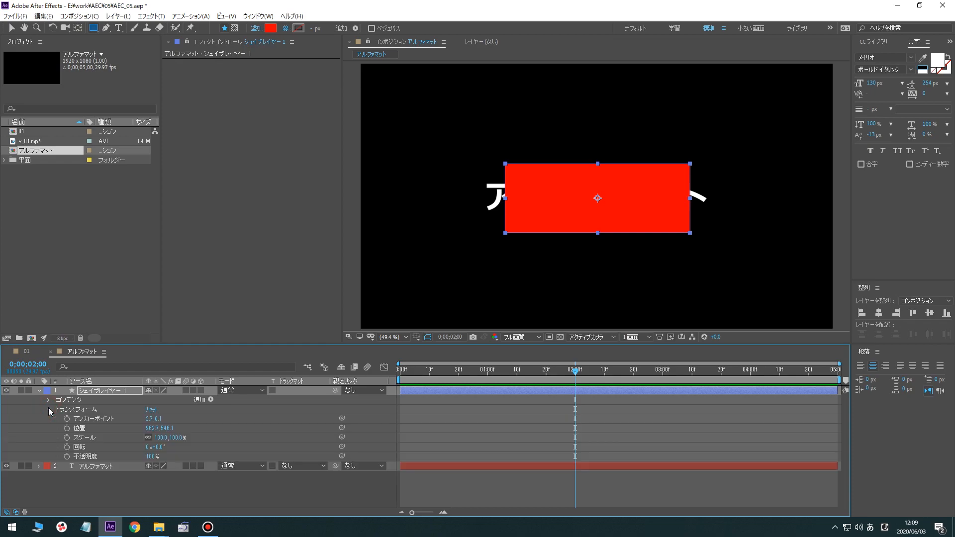
pyautogui.click(163, 439)
pyautogui.write('0')
pyautogui.press('Return')
pyautogui.press('Zenkaku_Hankaku')
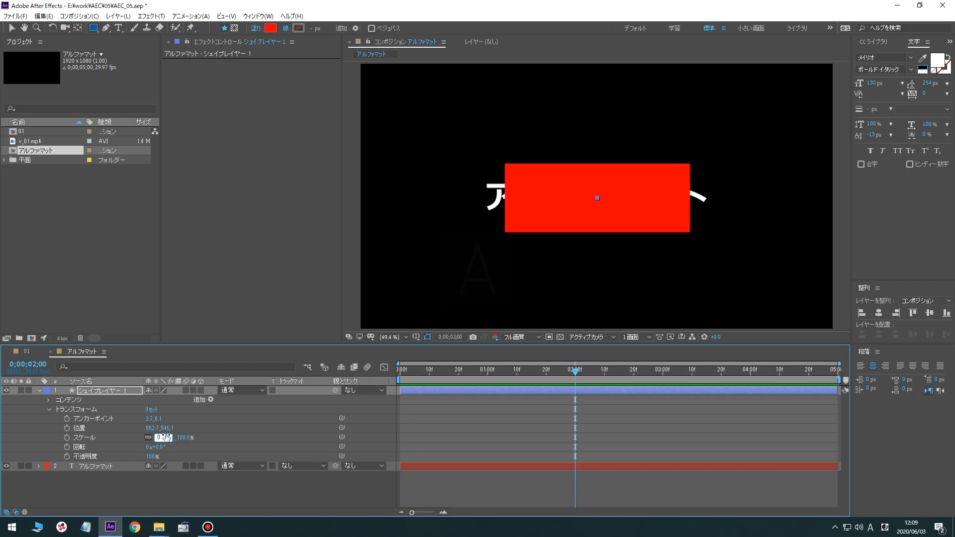
pyautogui.press('Return')
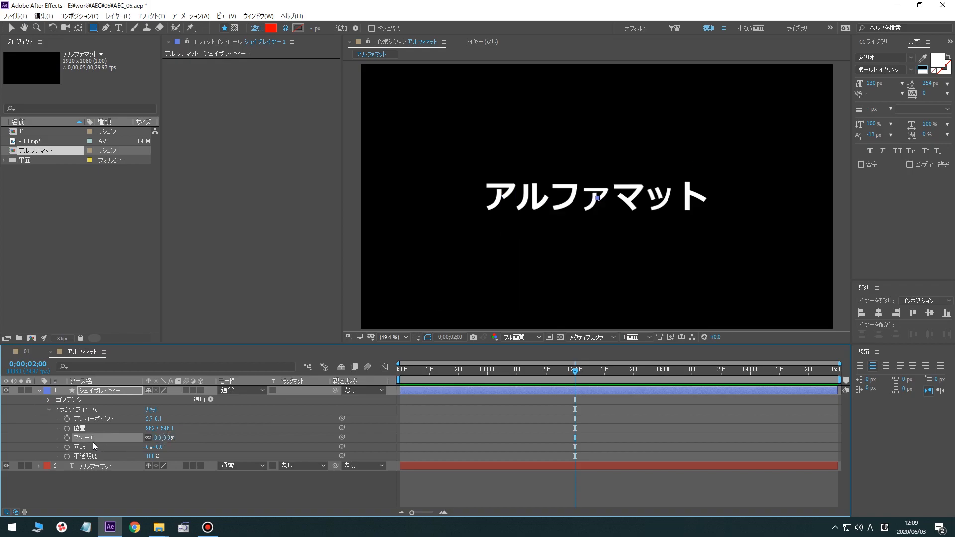
pyautogui.click(67, 438)
# Keyframe the shape layer's scale at about 434% at 3 seconds and preview the growth from 2 seconds
pyautogui.click(663, 374)
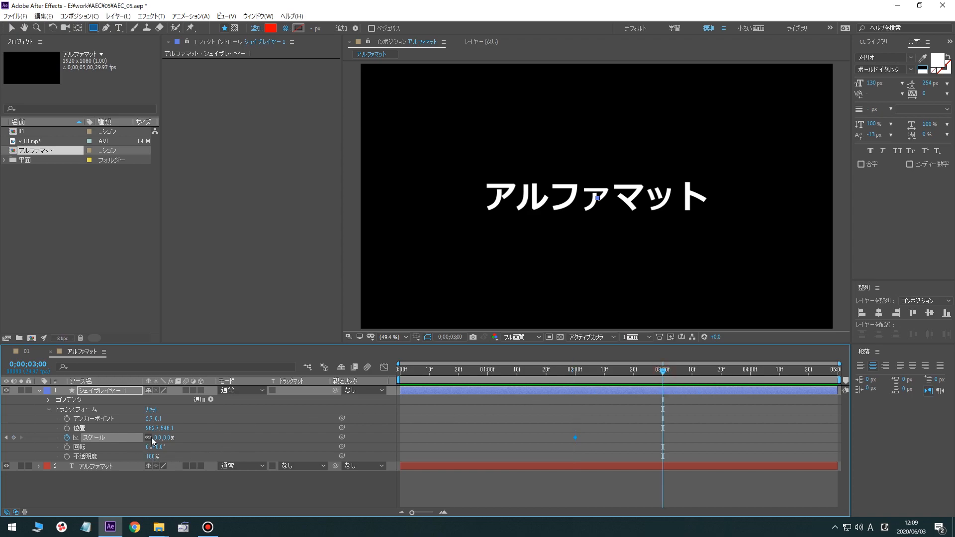
pyautogui.moveTo(158, 437); pyautogui.dragTo(354, 421)
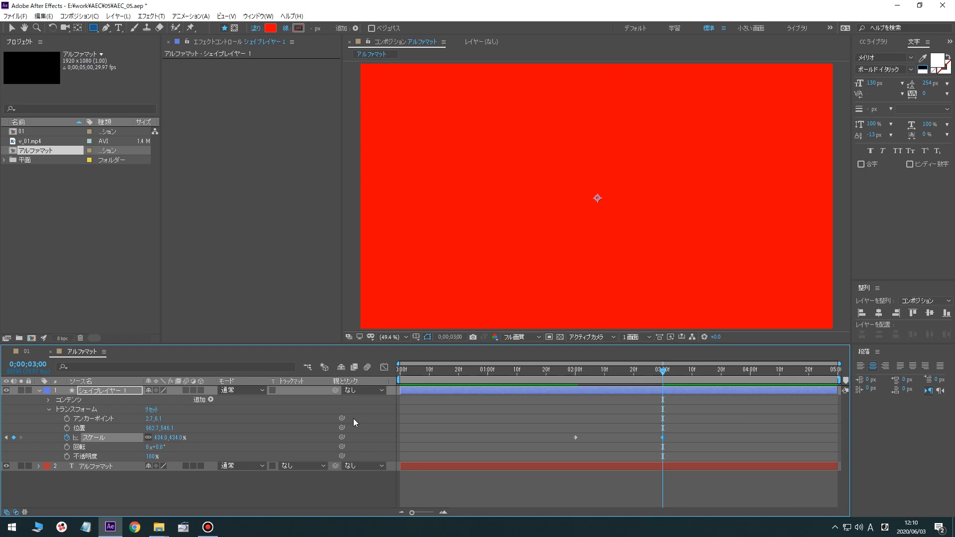
pyautogui.click(574, 372)
pyautogui.press('space')
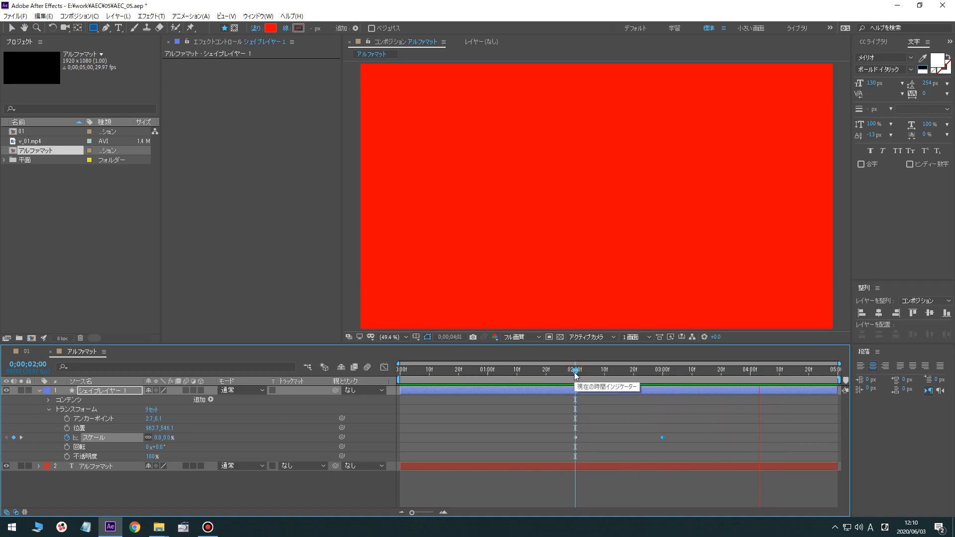
pyautogui.press('space')
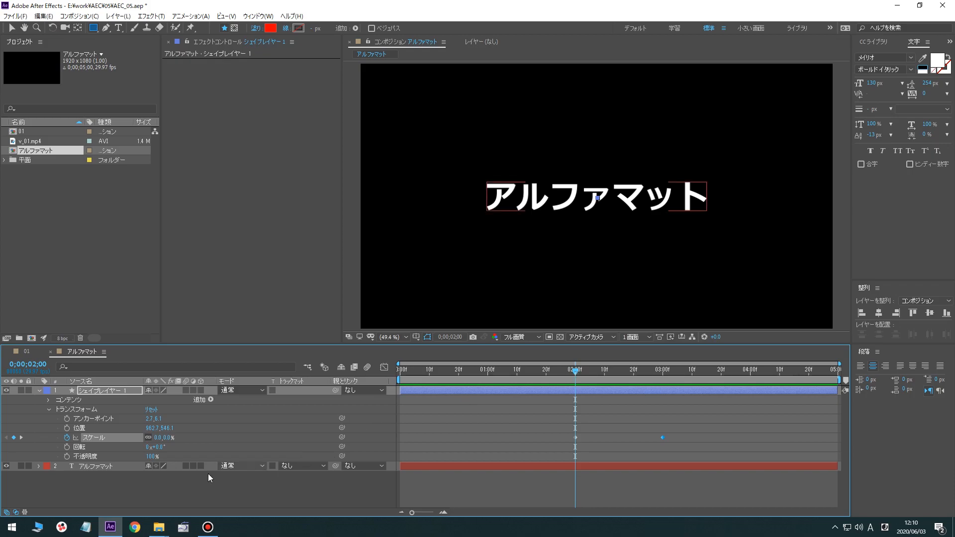
# Animate the shape layer's rotation from 0° at 2 seconds to 180° at 3 seconds, then preview the movement
pyautogui.click(66, 446)
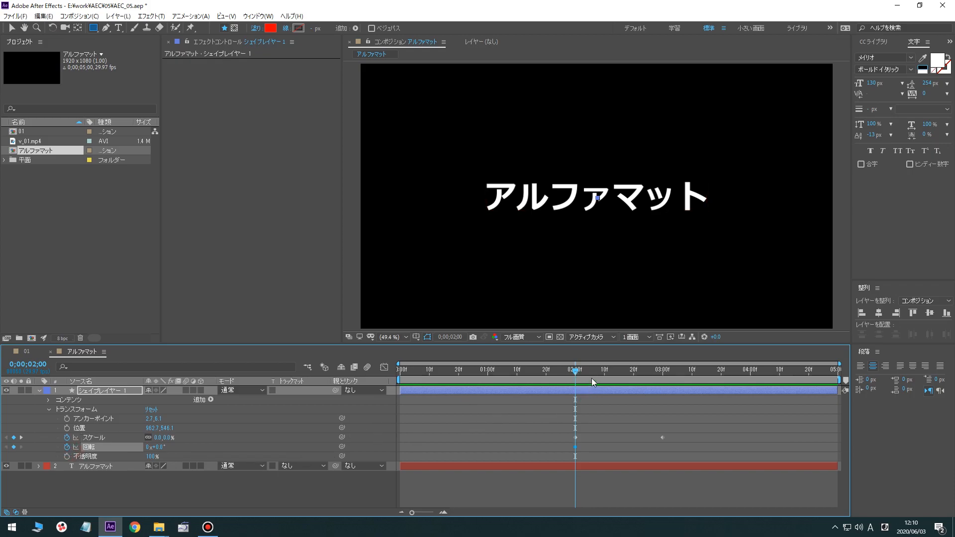
pyautogui.moveTo(592, 379); pyautogui.dragTo(663, 387)
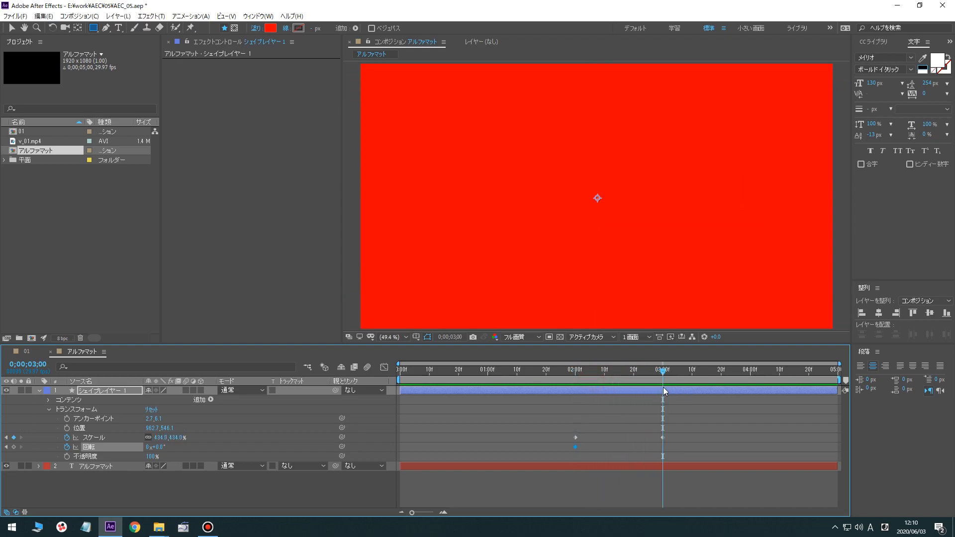
pyautogui.click(160, 447)
pyautogui.press('Return')
pyautogui.click(576, 372)
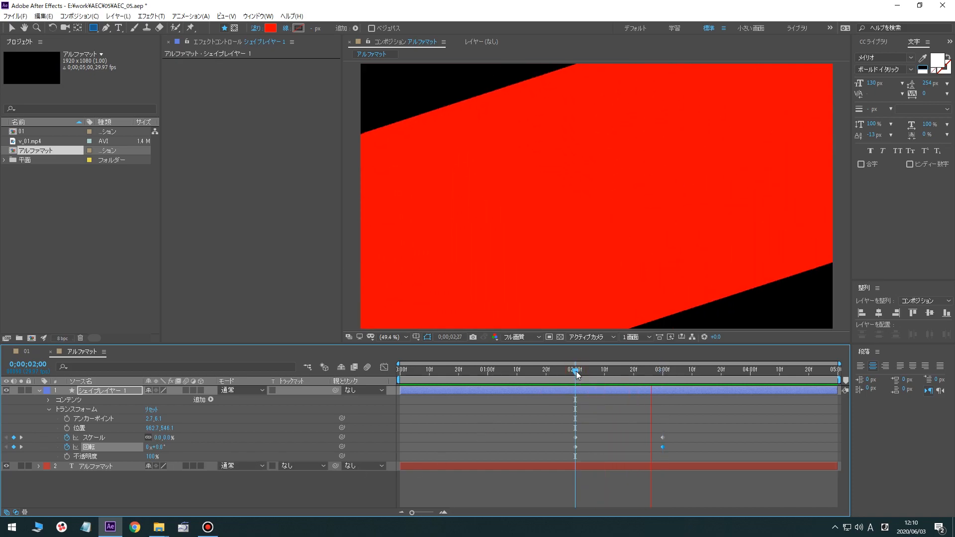
pyautogui.click(576, 372)
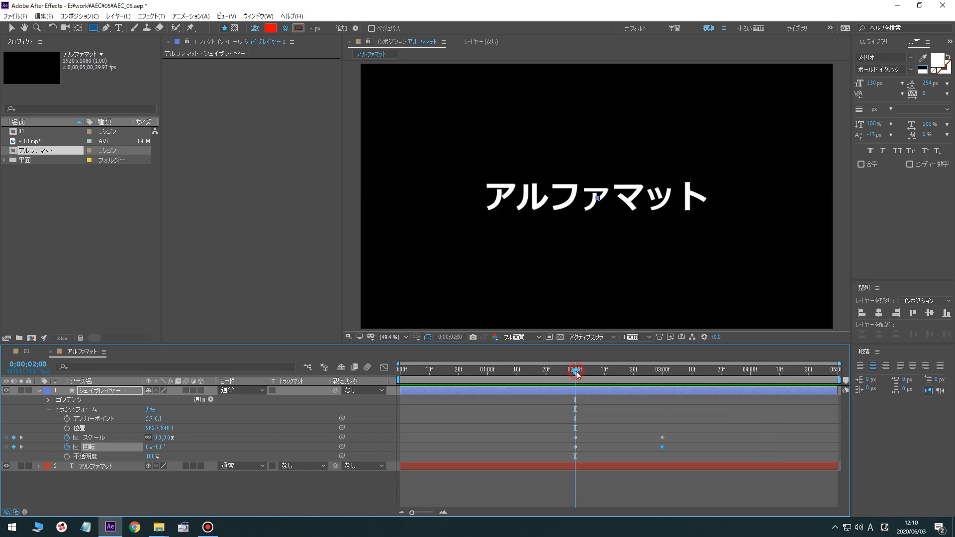
pyautogui.press('space')
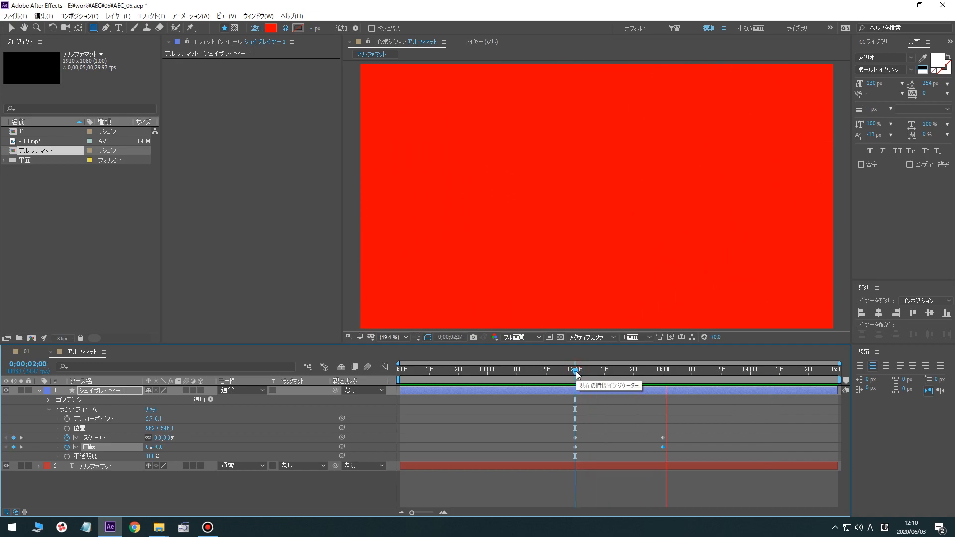
pyautogui.press('space')
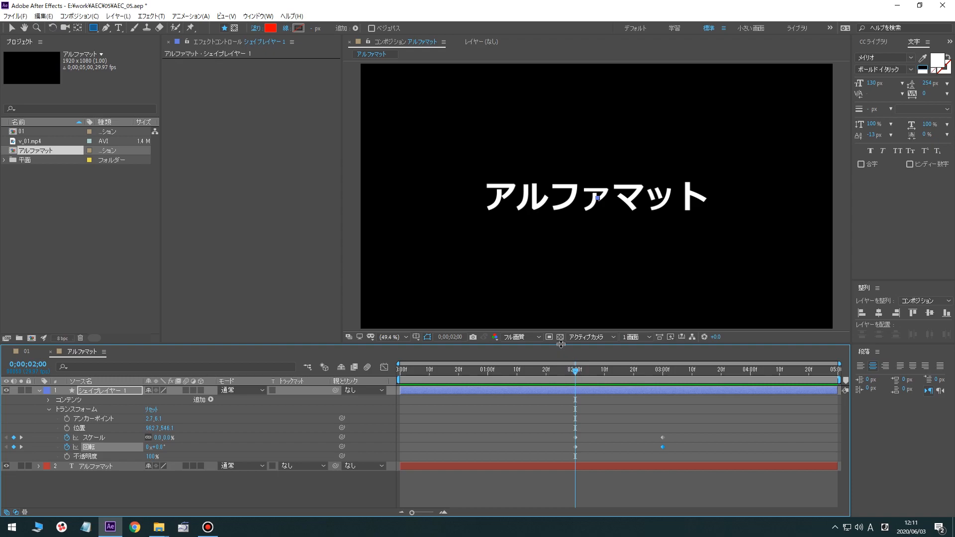
# Preview the shape animation from 2 seconds against the transparency grid, then restore the black background
pyautogui.click(560, 337)
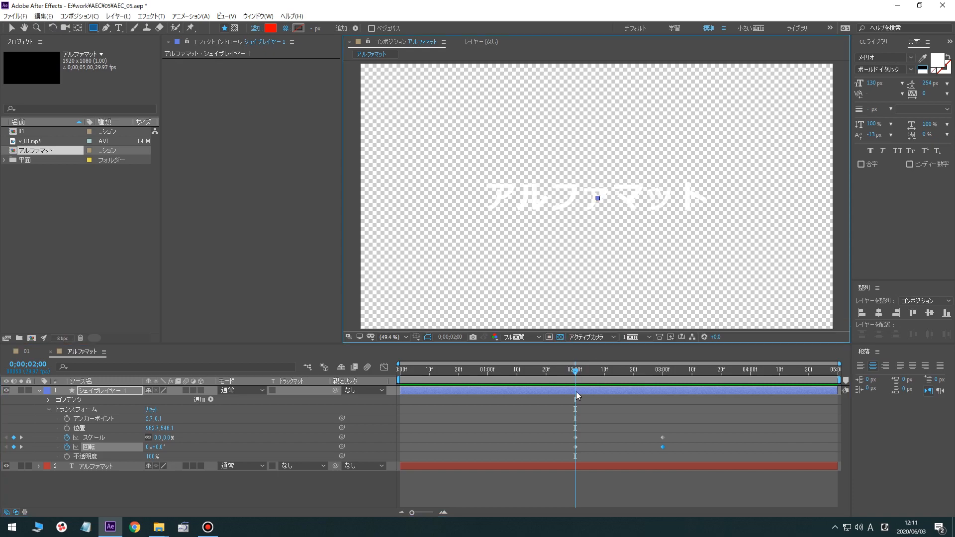
pyautogui.press('space')
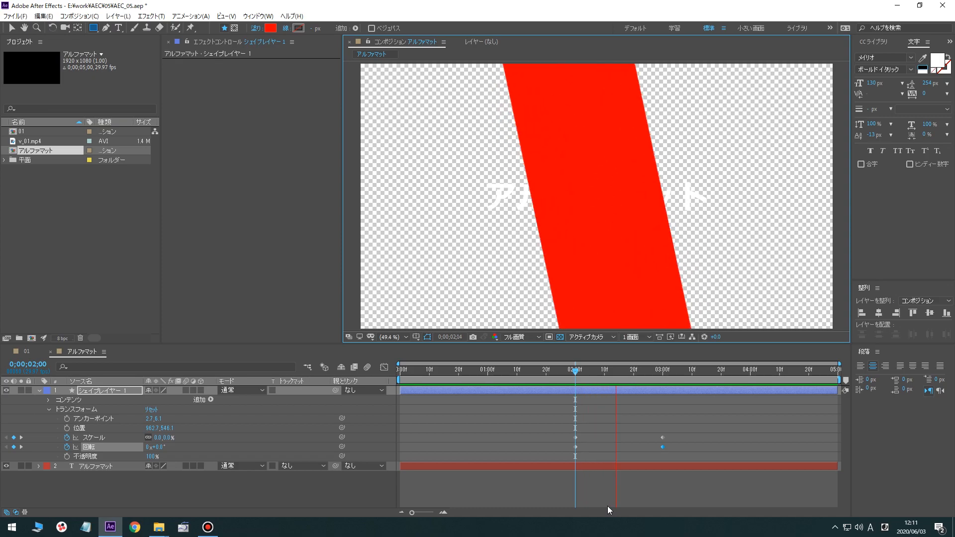
pyautogui.press('space')
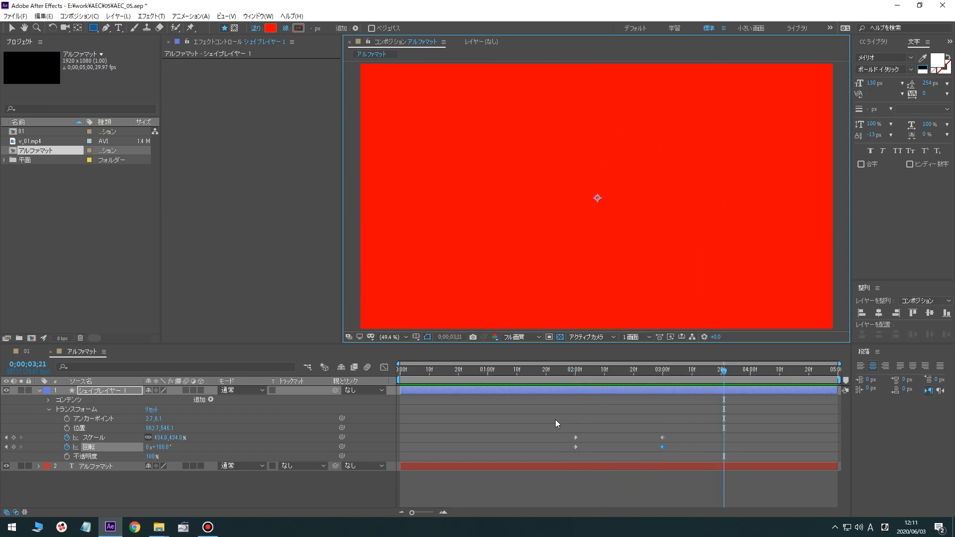
pyautogui.click(575, 371)
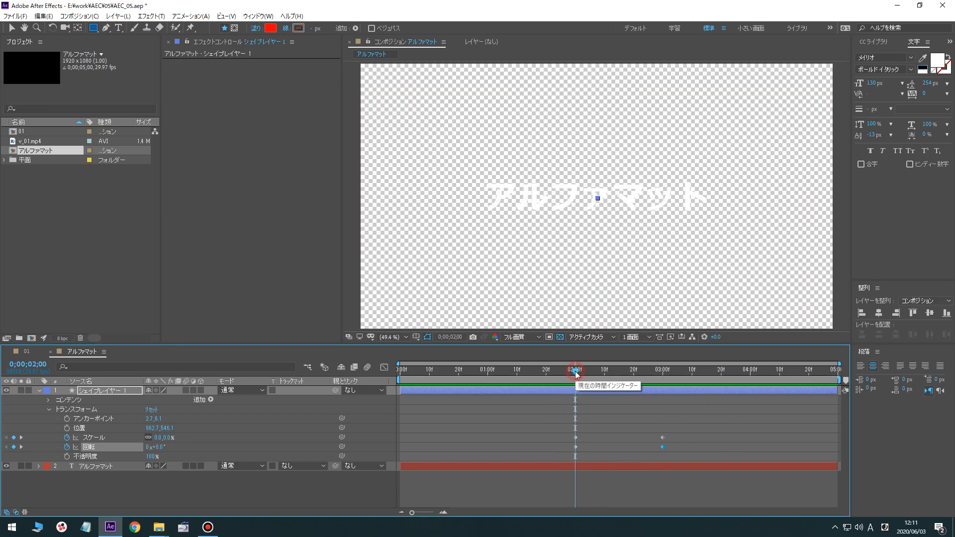
pyautogui.press('space')
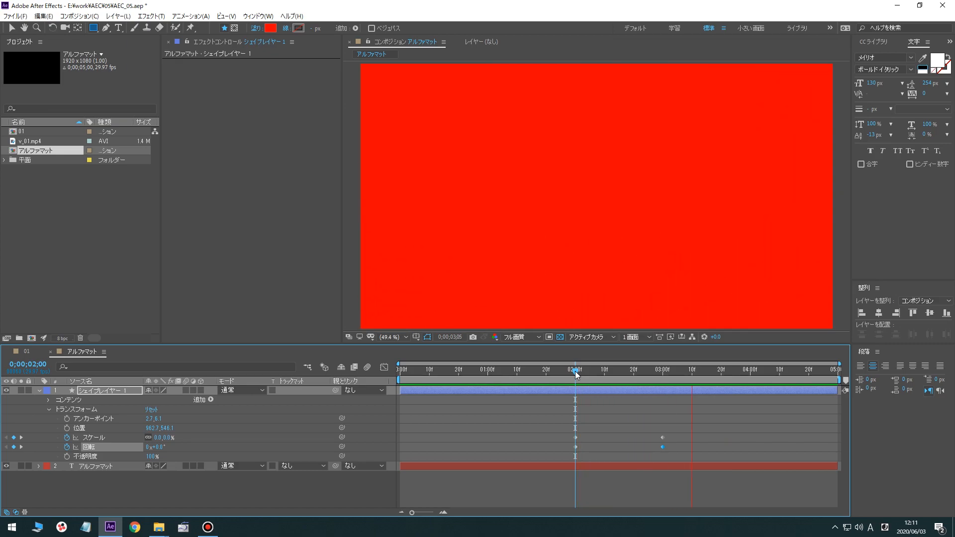
pyautogui.click(575, 371)
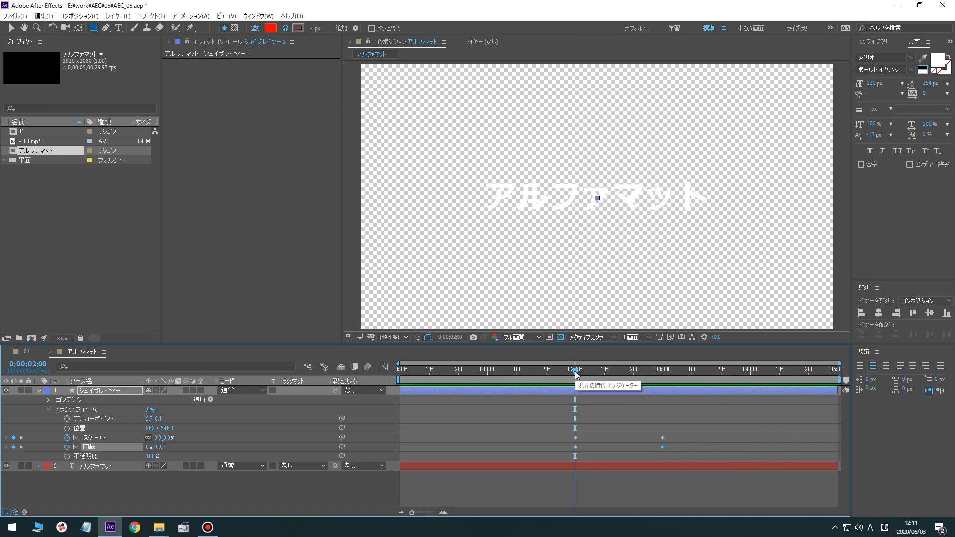
pyautogui.click(560, 338)
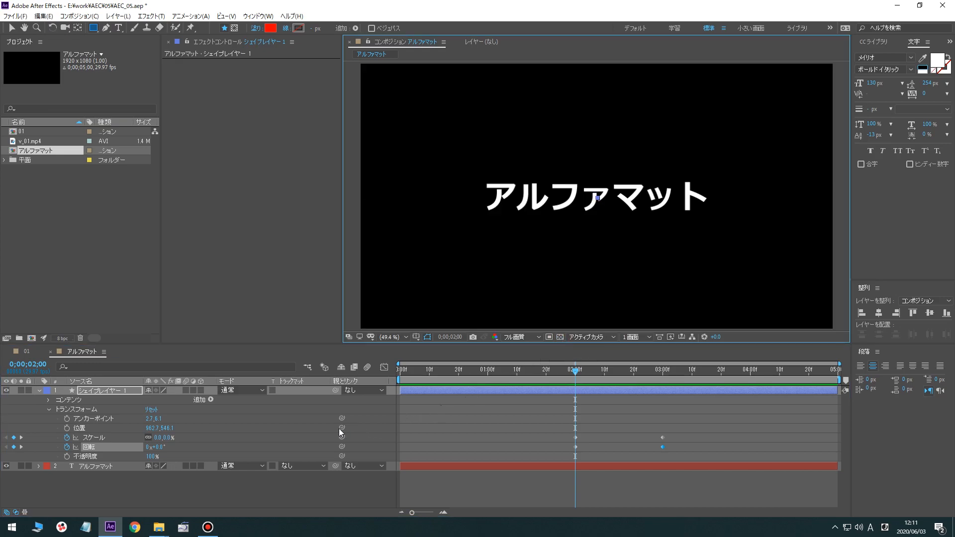
# Place the アルファマット composition above v_01.mp4 in composition 01 and apply it as the footage's alpha track matte
pyautogui.click(29, 353)
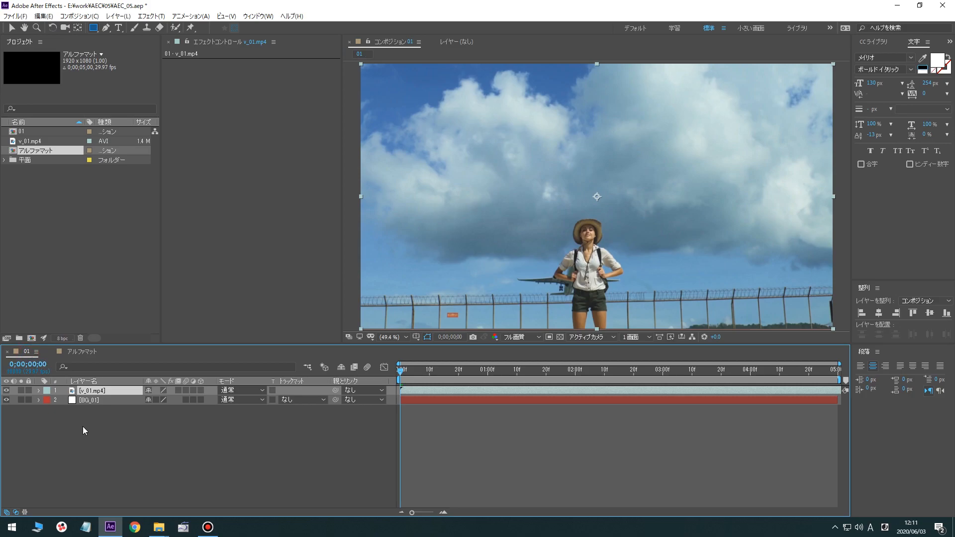
pyautogui.moveTo(62, 149); pyautogui.dragTo(116, 388)
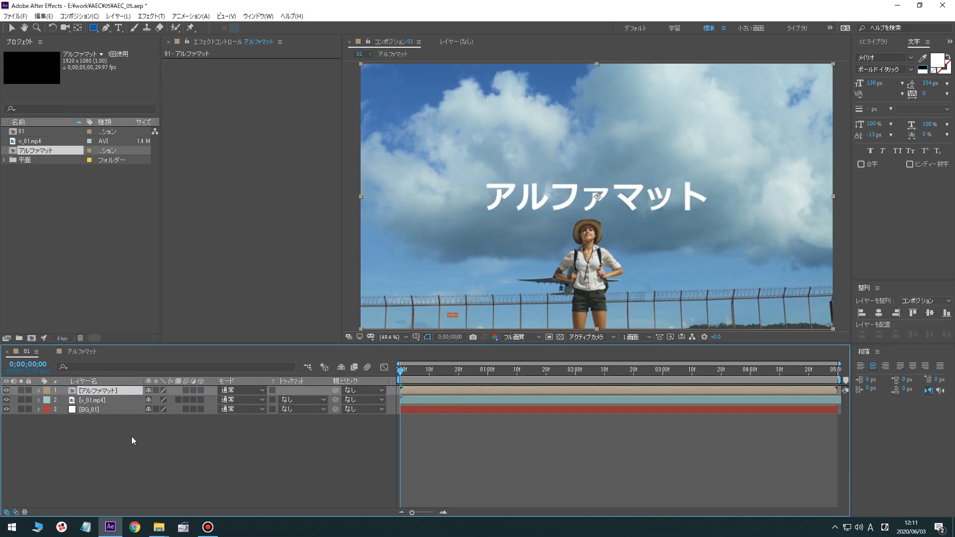
pyautogui.click(321, 404)
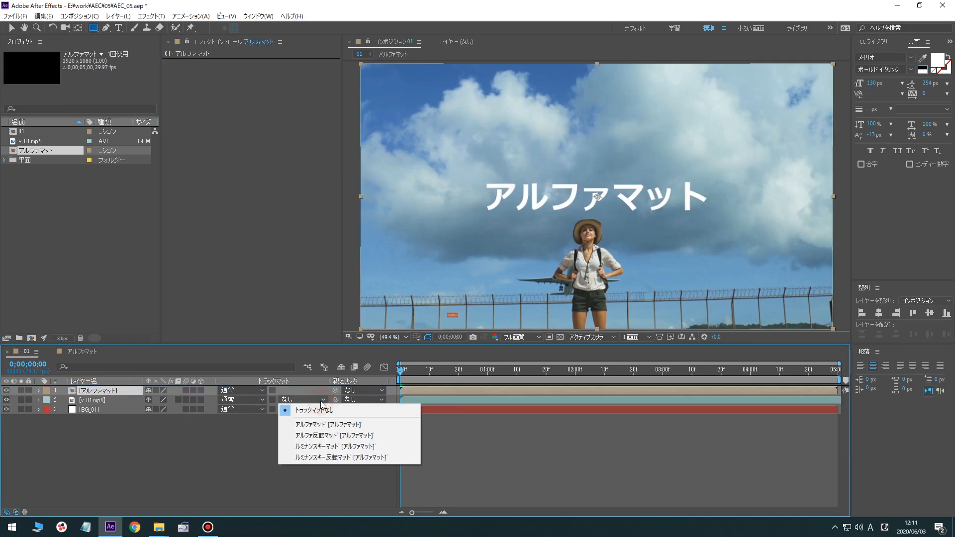
pyautogui.click(317, 423)
pyautogui.press('space')
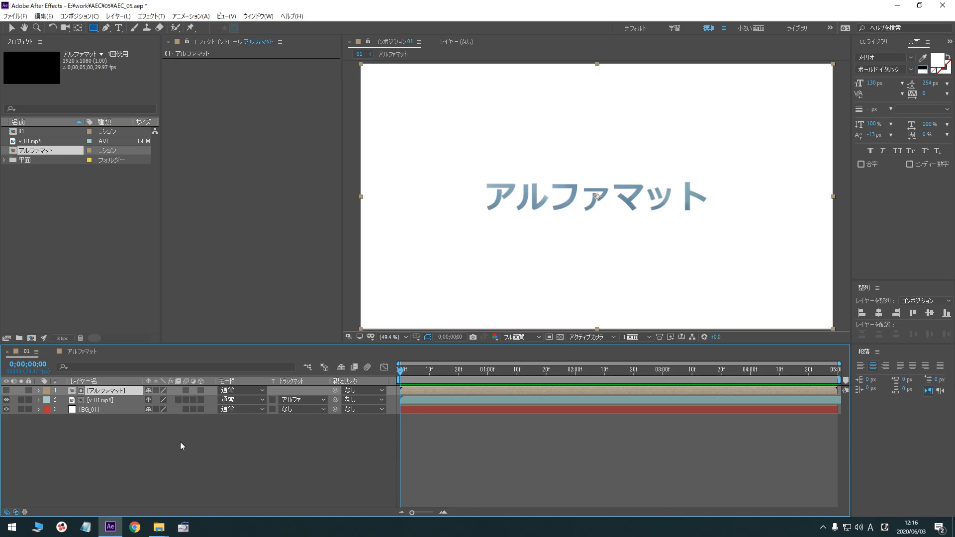
# Create a 1920 x 1080, 29.97 fps composition named 02 with a 5-second duration
pyautogui.click(79, 16)
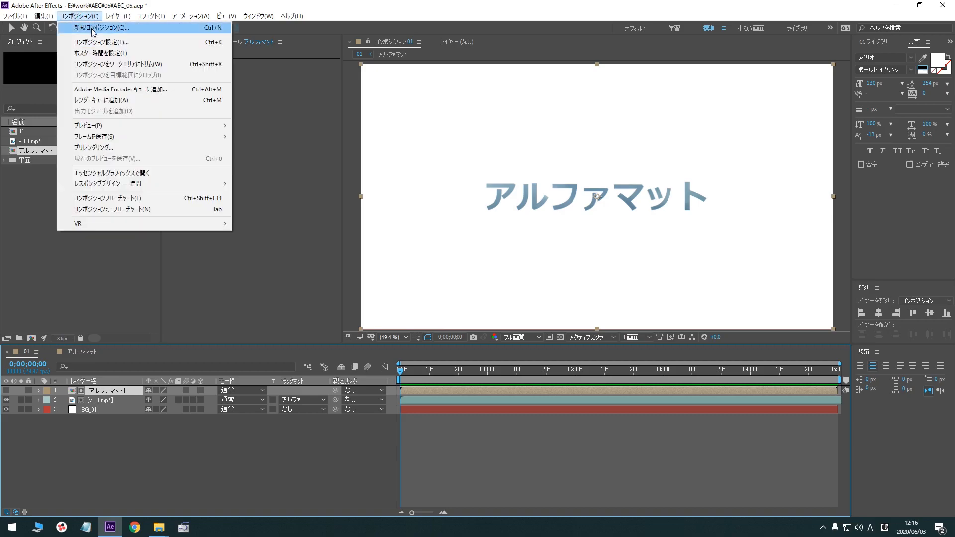
pyautogui.click(92, 32)
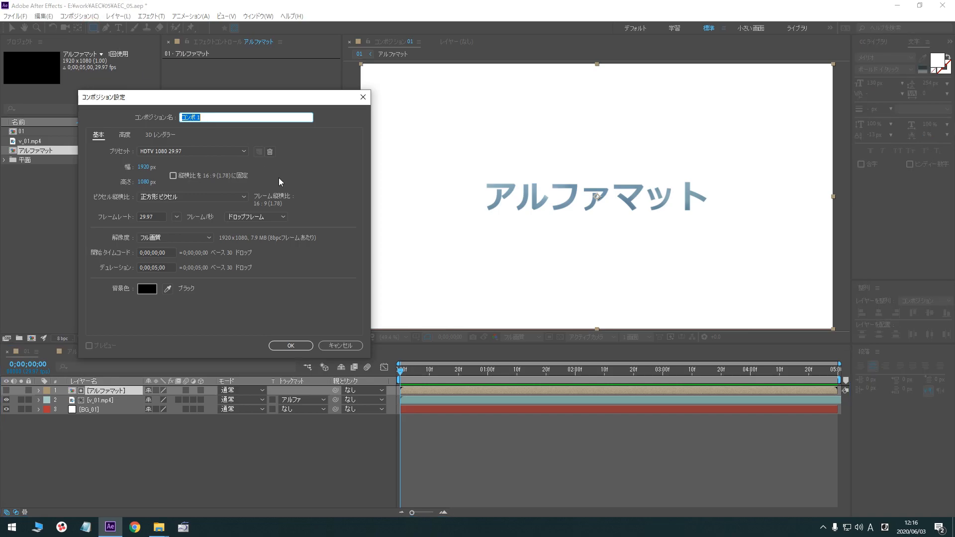
pyautogui.write('02')
pyautogui.press('Return')
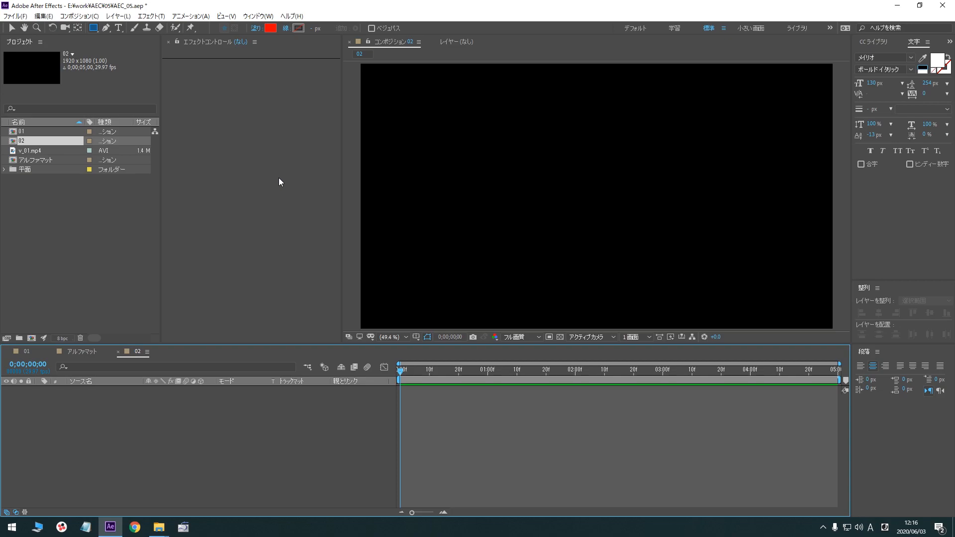
# Import v_02.mp4 from the 素材 folder and add it as a layer in composition 02
pyautogui.click(16, 16)
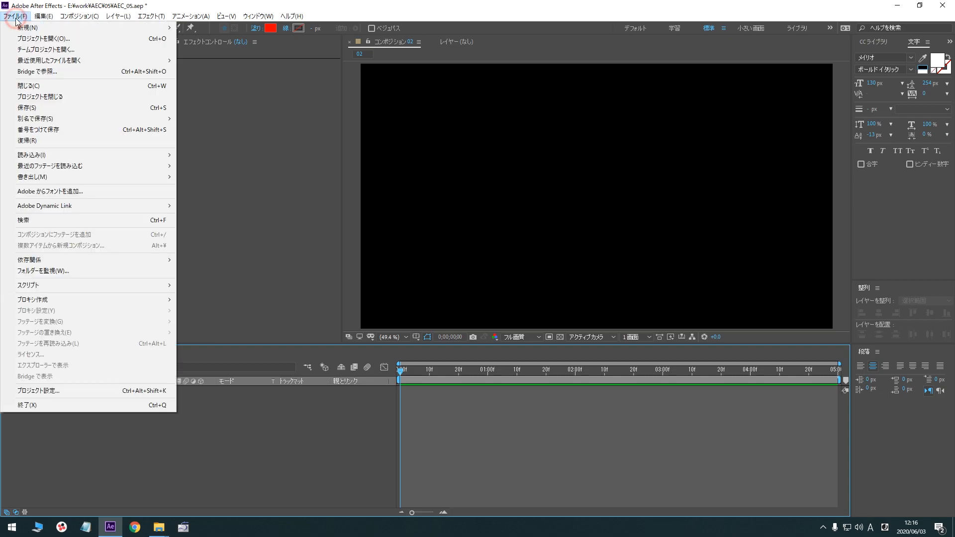
pyautogui.click(185, 155)
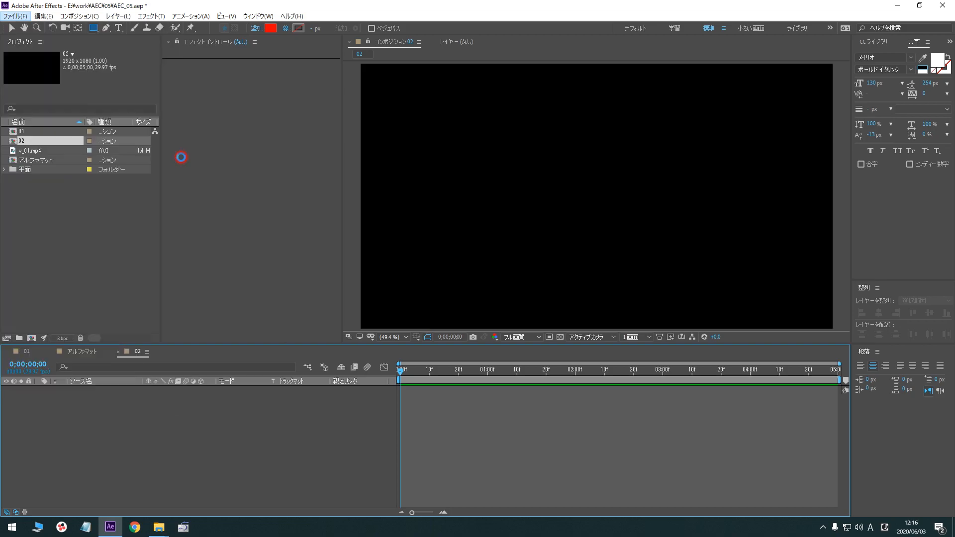
pyautogui.click(326, 119)
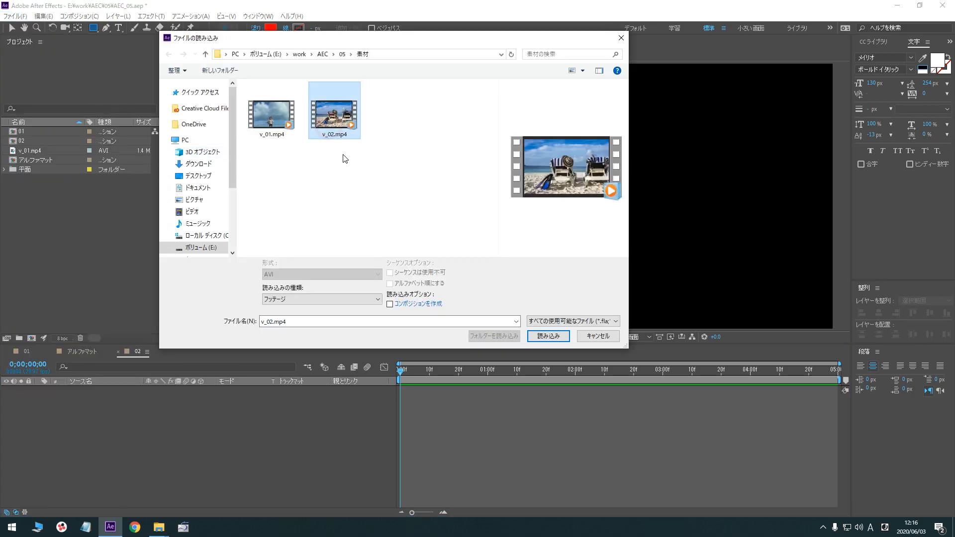
pyautogui.click(548, 336)
pyautogui.moveTo(29, 160); pyautogui.dragTo(93, 407)
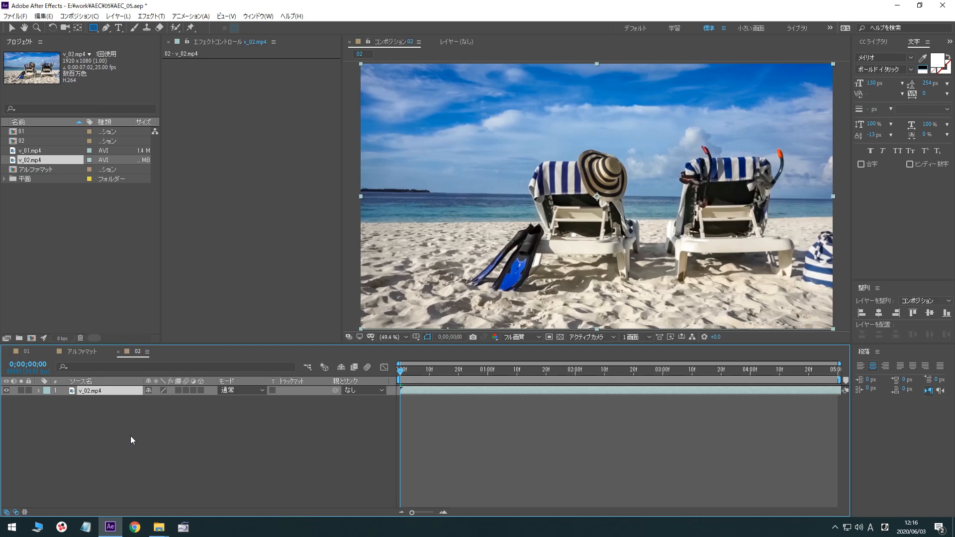
# Create a 1920 x 1080, 29.97 fps composition named ルミナンスマット with a 5-second duration
pyautogui.click(80, 16)
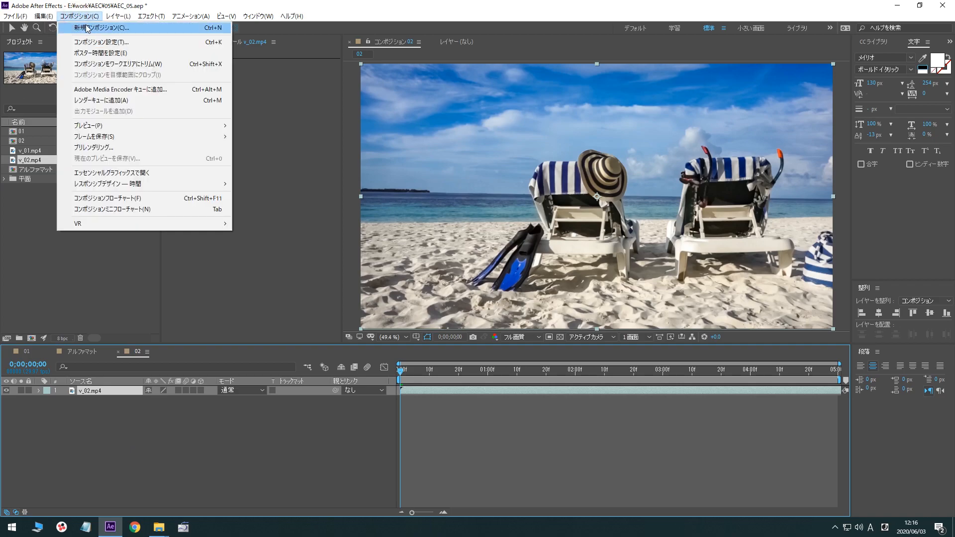
pyautogui.click(87, 29)
pyautogui.press('Zenkaku_Hankaku')
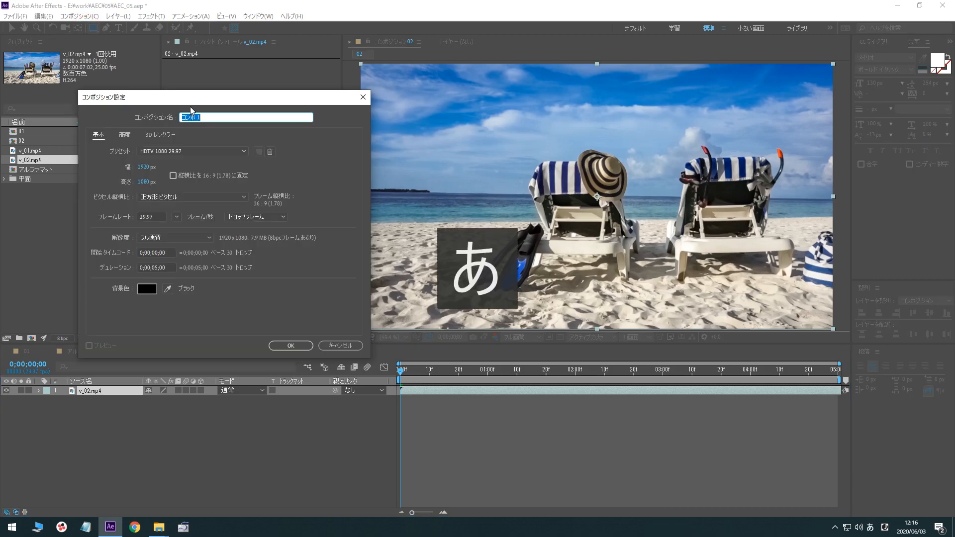
pyautogui.write('ruminanns')
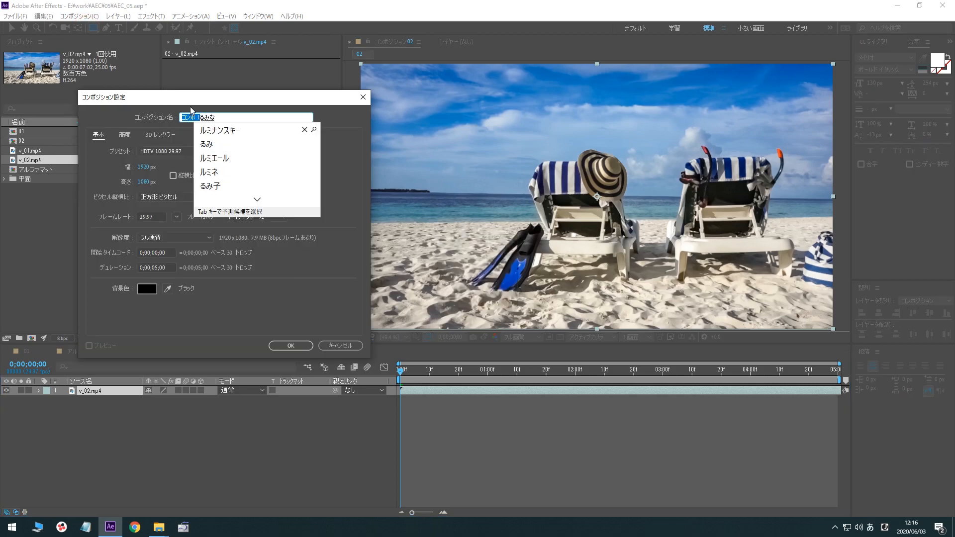
pyautogui.write('umatto')
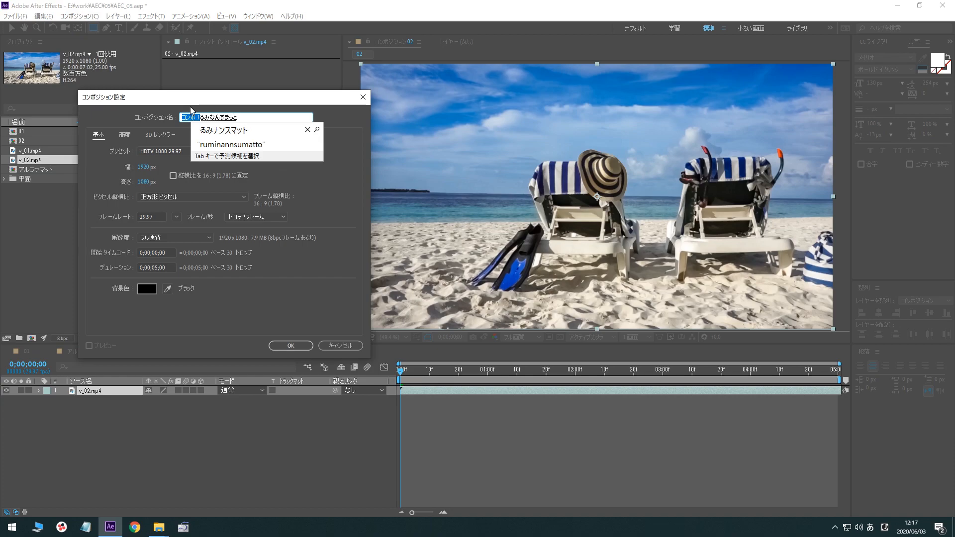
pyautogui.press('space')
pyautogui.press('Return')
pyautogui.press('Zenkaku_Hankaku')
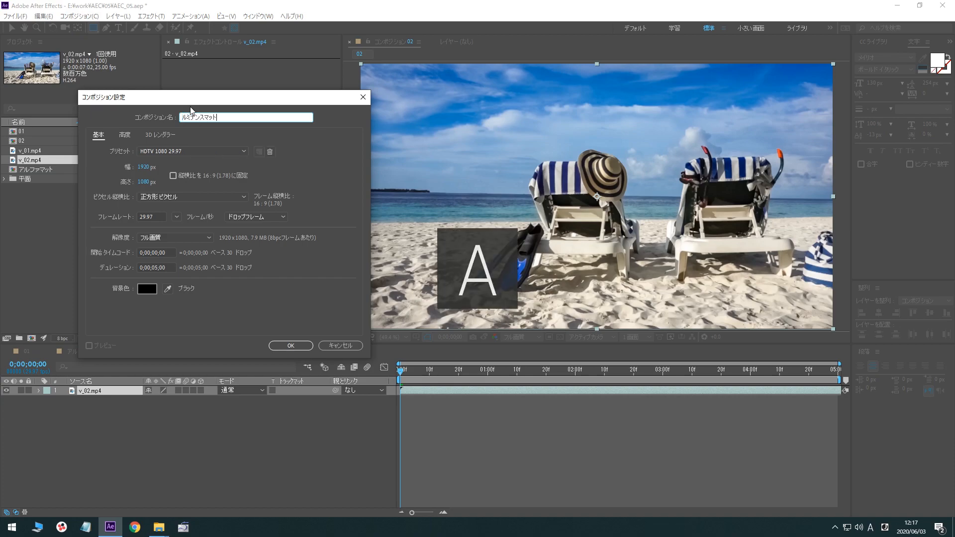
pyautogui.press('Return')
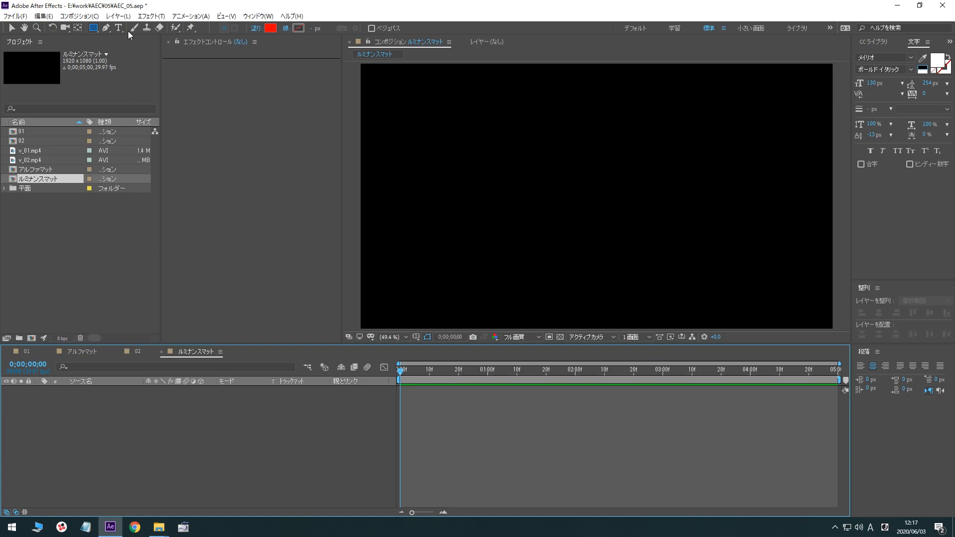
pyautogui.click(118, 17)
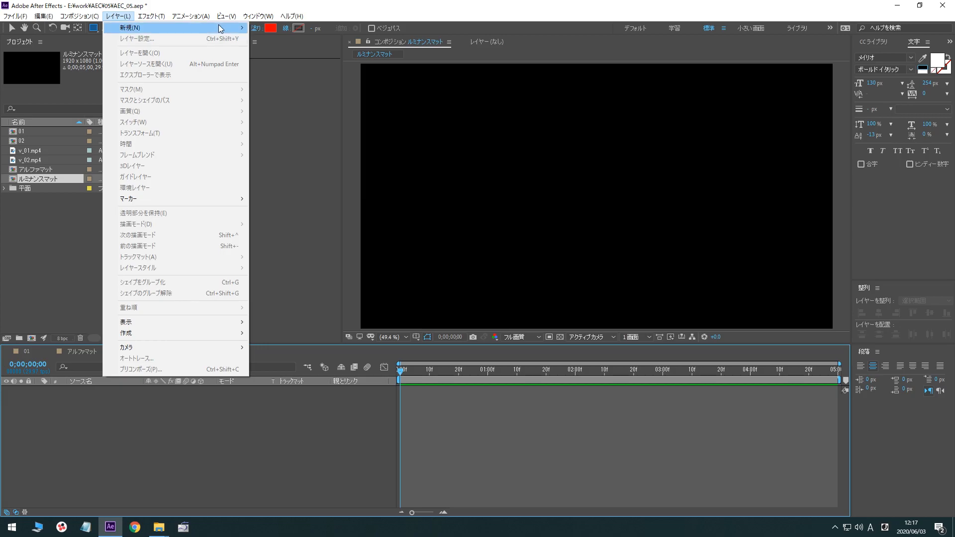
pyautogui.moveTo(243, 27)
pyautogui.click(270, 38)
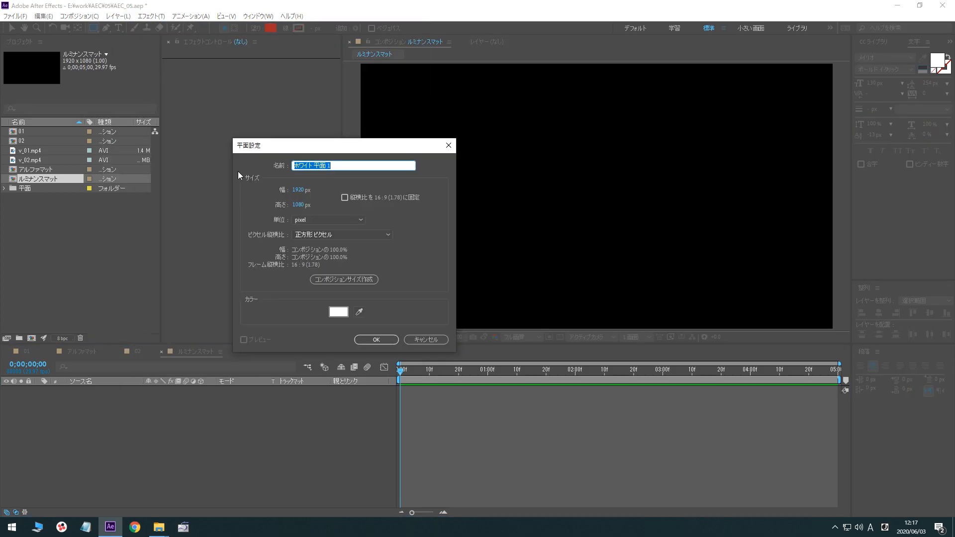
pyautogui.write('MATTE')
pyautogui.click(341, 314)
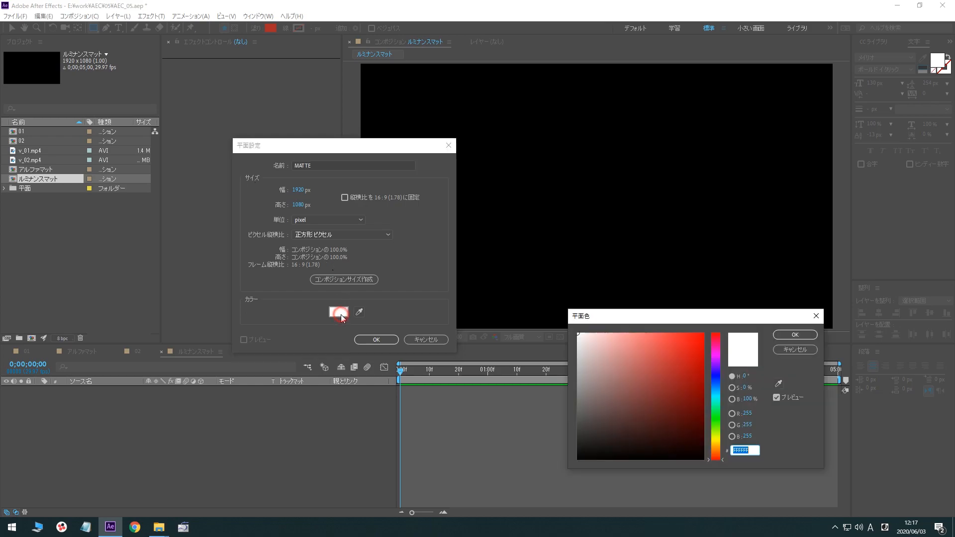
pyautogui.moveTo(579, 335)
pyautogui.mouseDown()
pyautogui.moveTo(591, 455)
pyautogui.moveTo(572, 466)
pyautogui.mouseUp()
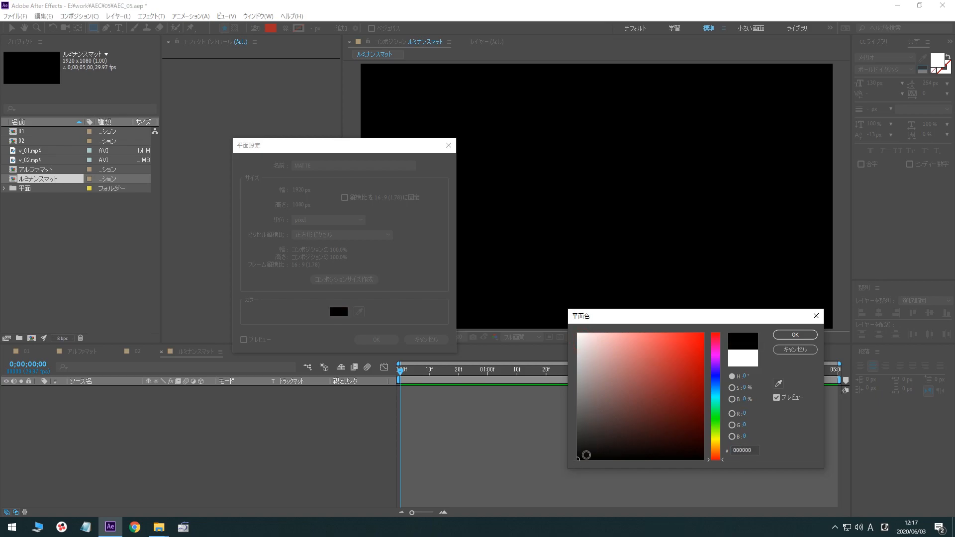
pyautogui.click(795, 334)
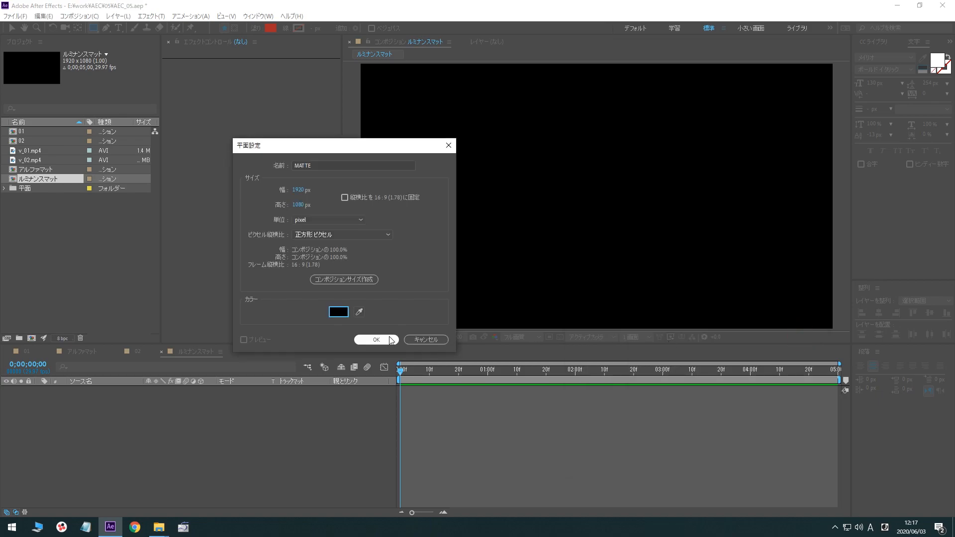
pyautogui.click(388, 340)
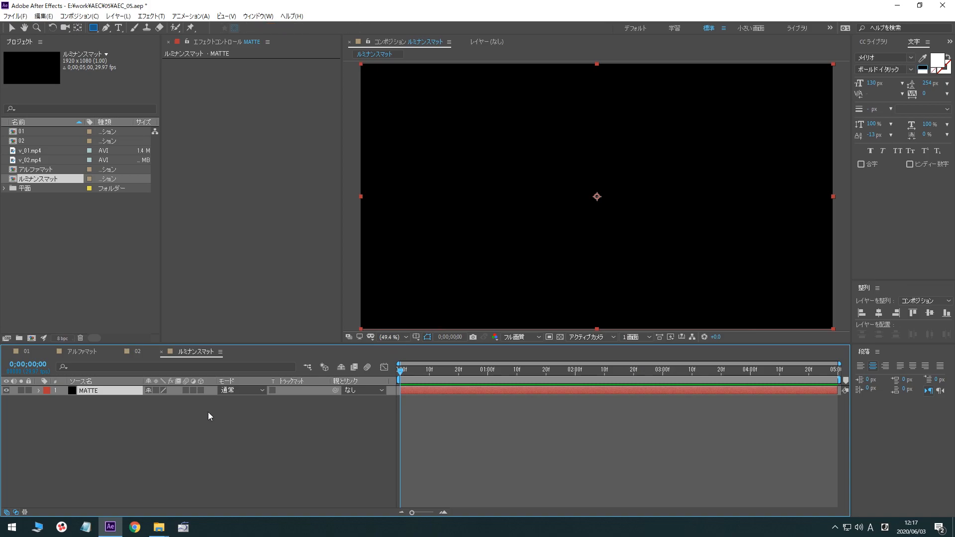
# Paint one continuous red zigzag across the whole MATTE layer with the soft 100 px brush, and return to the composition view
pyautogui.click(139, 29)
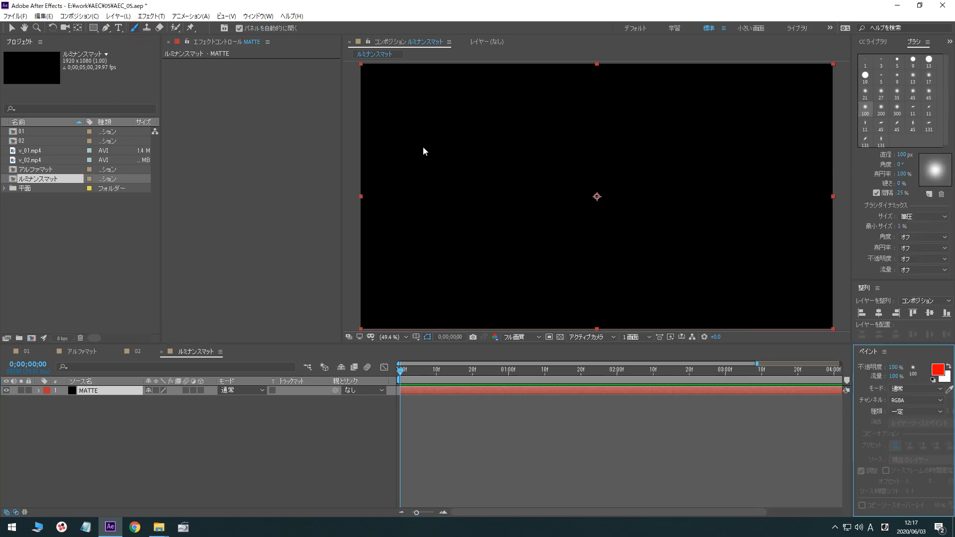
pyautogui.click(460, 194)
pyautogui.click(461, 194)
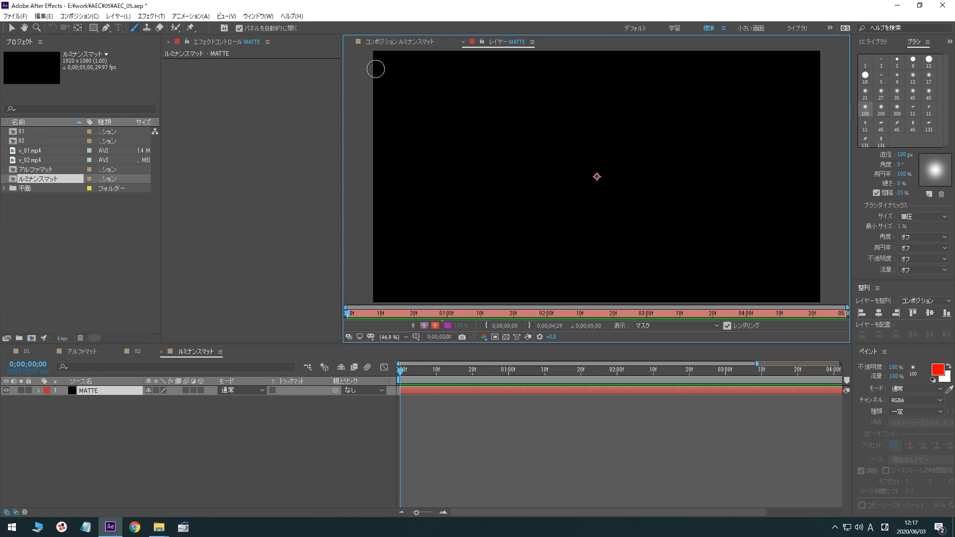
pyautogui.moveTo(375, 71)
pyautogui.mouseDown()
pyautogui.moveTo(420, 52)
pyautogui.moveTo(365, 180)
pyautogui.moveTo(357, 241)
pyautogui.moveTo(377, 270)
pyautogui.moveTo(470, 117)
pyautogui.moveTo(549, 60)
pyautogui.moveTo(602, 50)
pyautogui.moveTo(597, 93)
pyautogui.moveTo(543, 158)
pyautogui.moveTo(502, 247)
pyautogui.moveTo(501, 284)
pyautogui.moveTo(531, 291)
pyautogui.moveTo(567, 228)
pyautogui.moveTo(724, 73)
pyautogui.moveTo(775, 69)
pyautogui.moveTo(766, 132)
pyautogui.moveTo(685, 235)
pyautogui.moveTo(679, 273)
pyautogui.moveTo(693, 285)
pyautogui.moveTo(742, 279)
pyautogui.moveTo(802, 234)
pyautogui.moveTo(844, 157)
pyautogui.mouseUp()
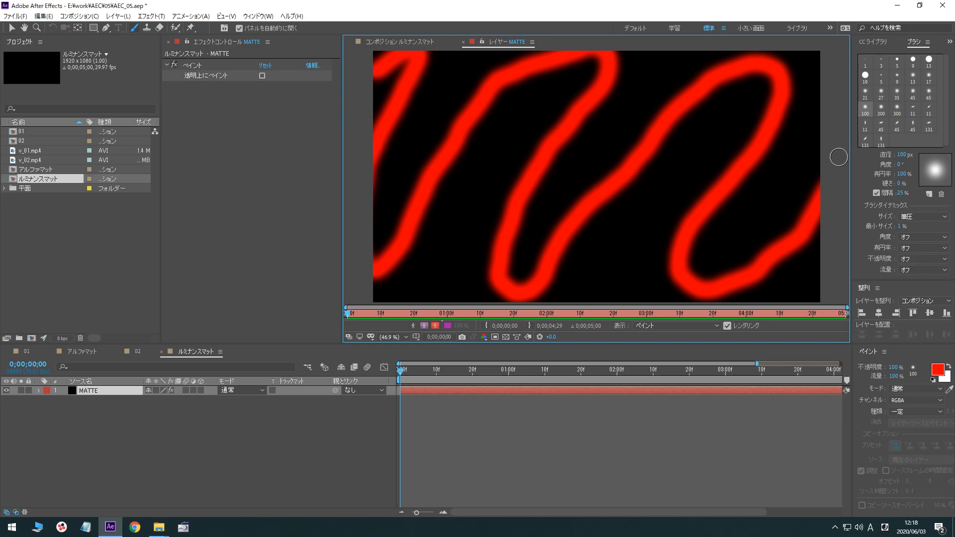
pyautogui.click(394, 43)
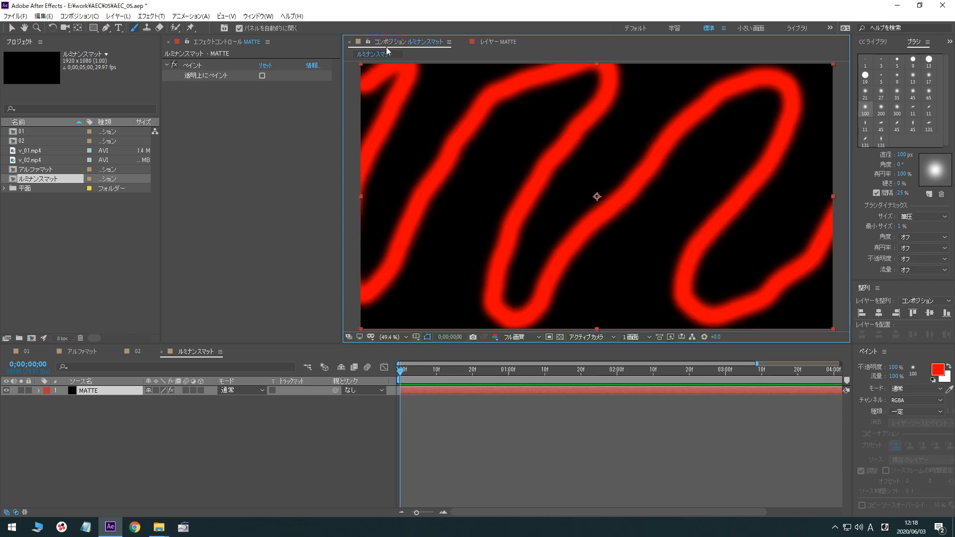
# Expand the MATTE layer's paint effect down to the brush's stroke settings and change the stroke color to white (FFFFFF)
pyautogui.click(39, 391)
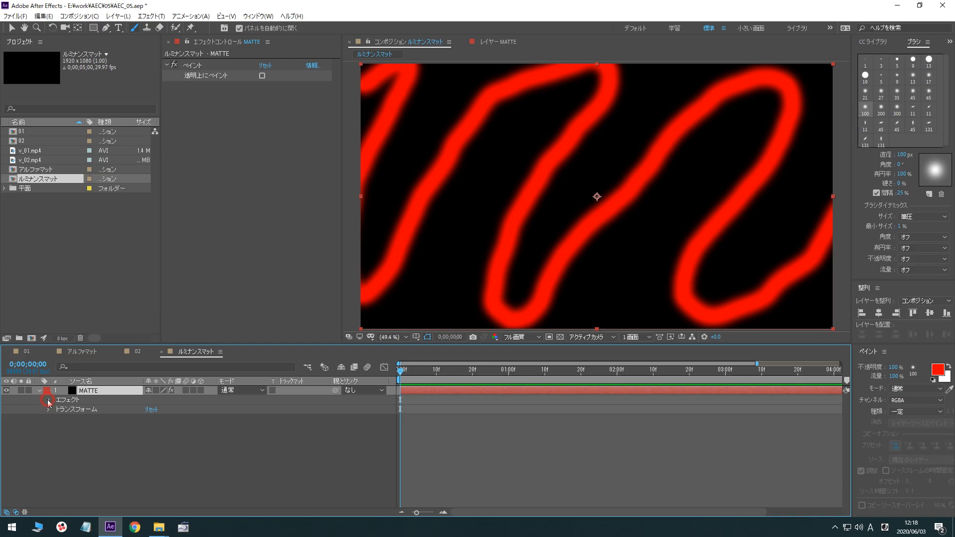
pyautogui.click(48, 400)
pyautogui.click(59, 410)
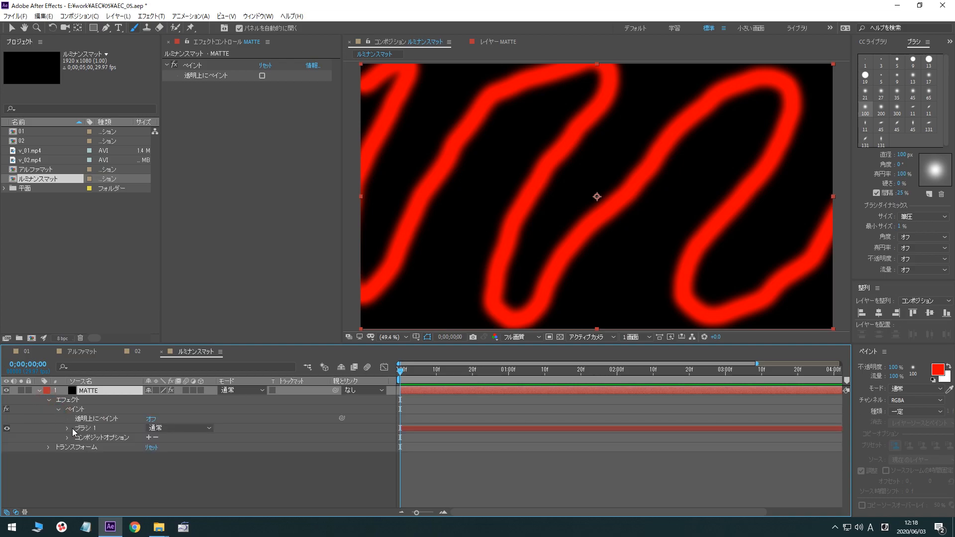
pyautogui.click(68, 430)
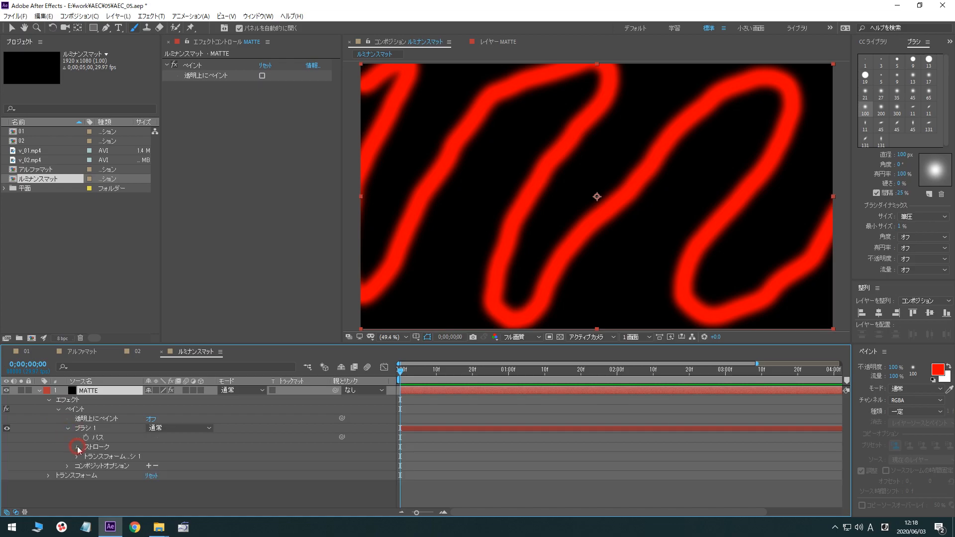
pyautogui.click(77, 448)
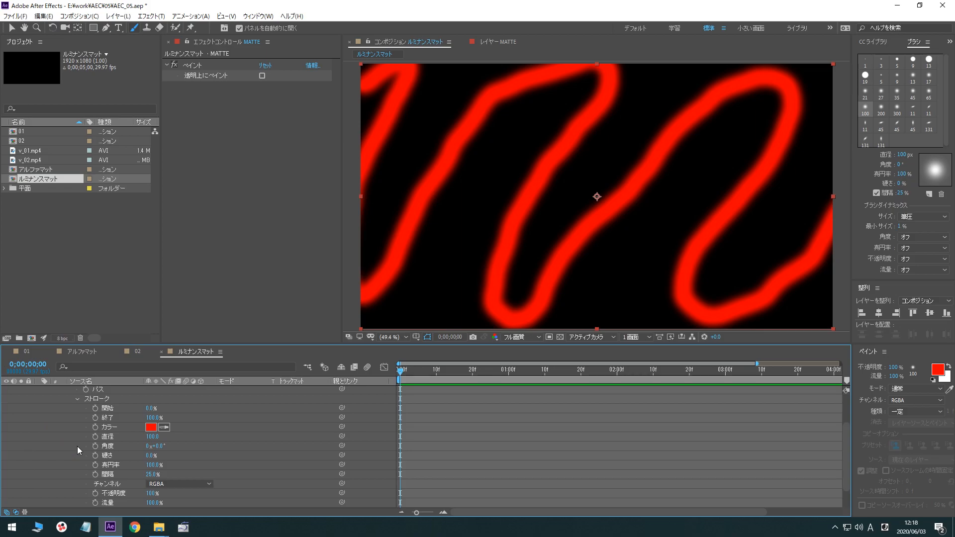
pyautogui.click(151, 427)
pyautogui.moveTo(625, 348); pyautogui.dragTo(559, 316)
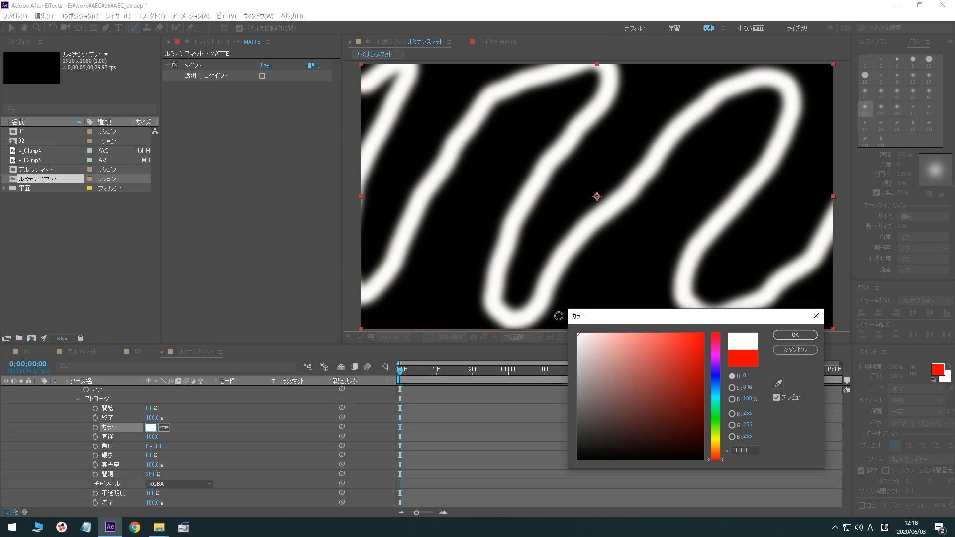
pyautogui.click(792, 335)
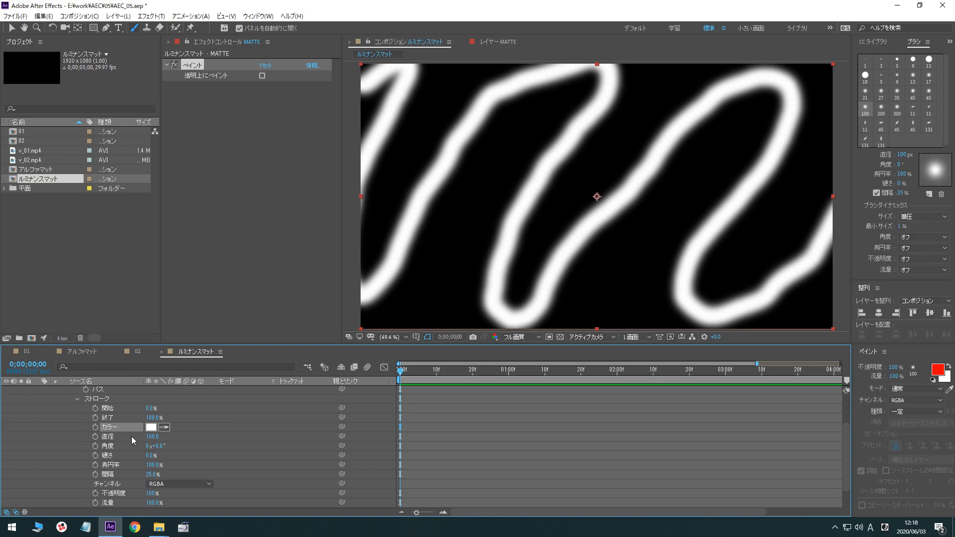
# Increase the brush stroke's diameter (直径) to 1130 so the white paint covers the frame
pyautogui.click(117, 437)
pyautogui.moveTo(155, 438); pyautogui.dragTo(417, 428)
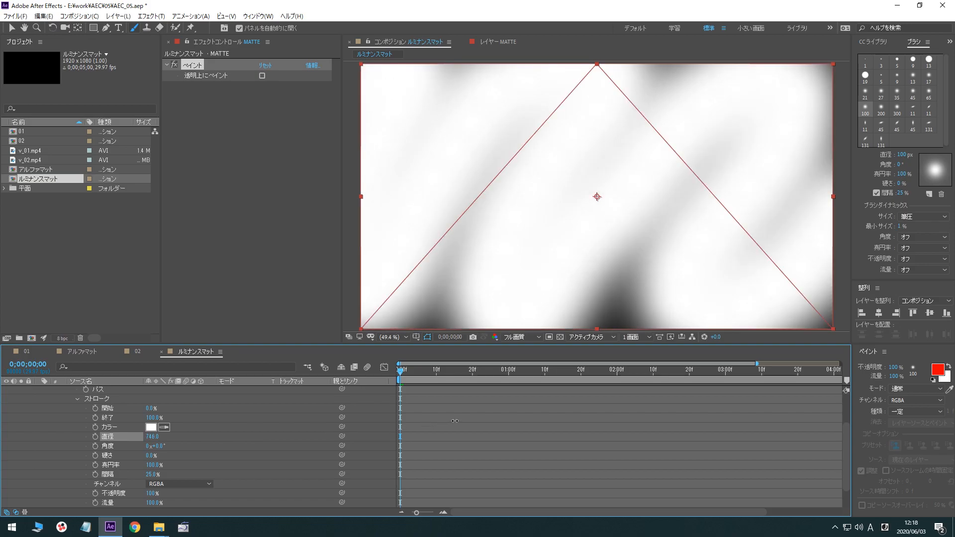
pyautogui.moveTo(471, 422); pyautogui.dragTo(516, 427)
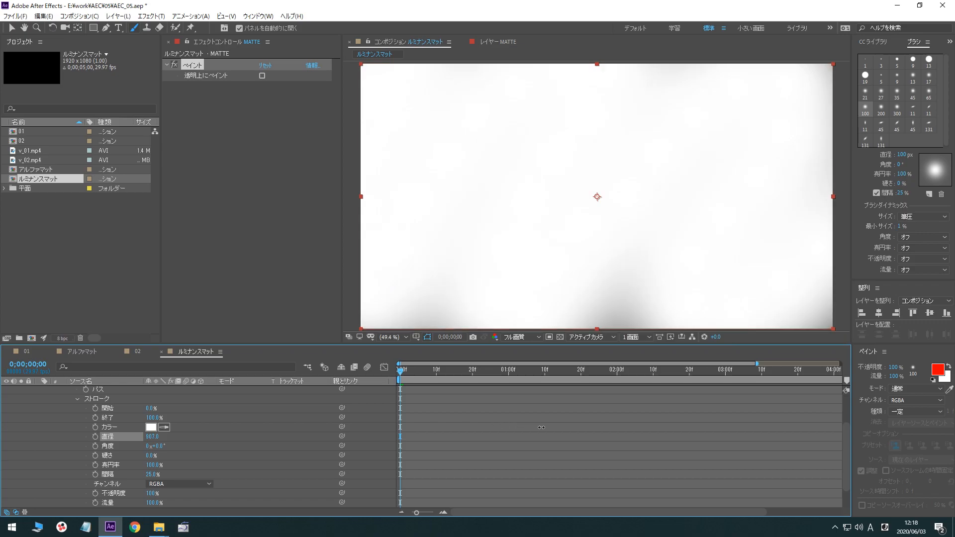
pyautogui.moveTo(542, 427); pyautogui.dragTo(581, 428)
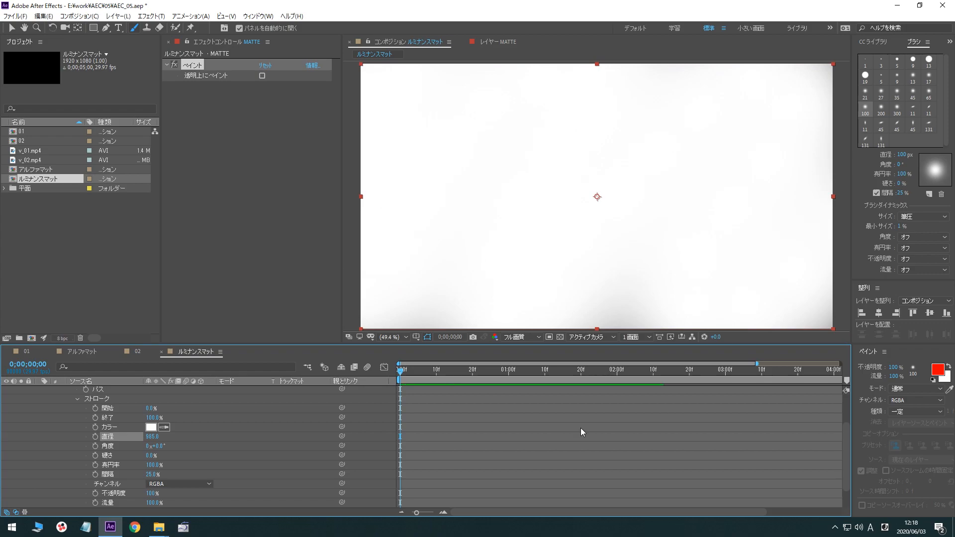
pyautogui.moveTo(152, 437); pyautogui.dragTo(224, 437)
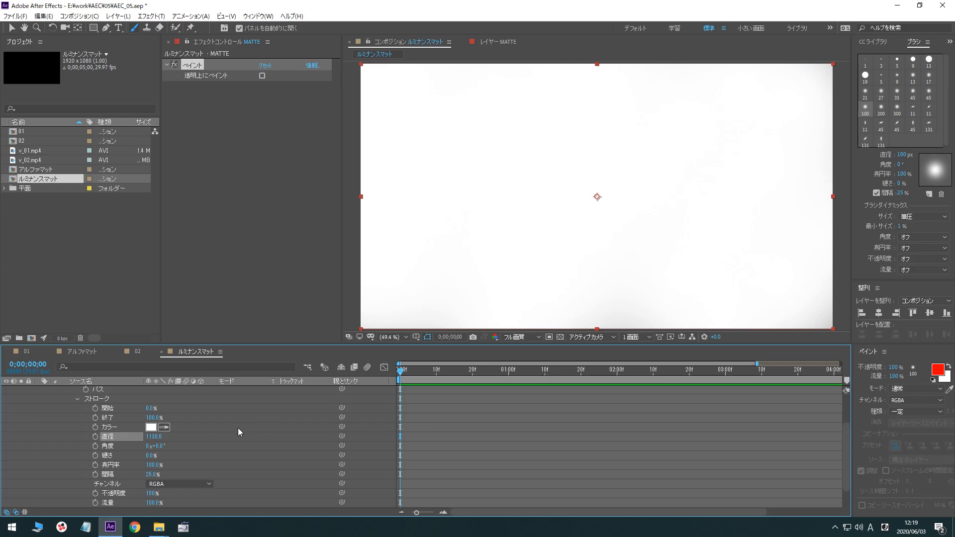
# Keyframe the brush stroke's end (終了) from 0% at 0;00;00;00 to 100% at 0;00;04;29
pyautogui.click(95, 418)
pyautogui.moveTo(150, 418); pyautogui.dragTo(95, 426)
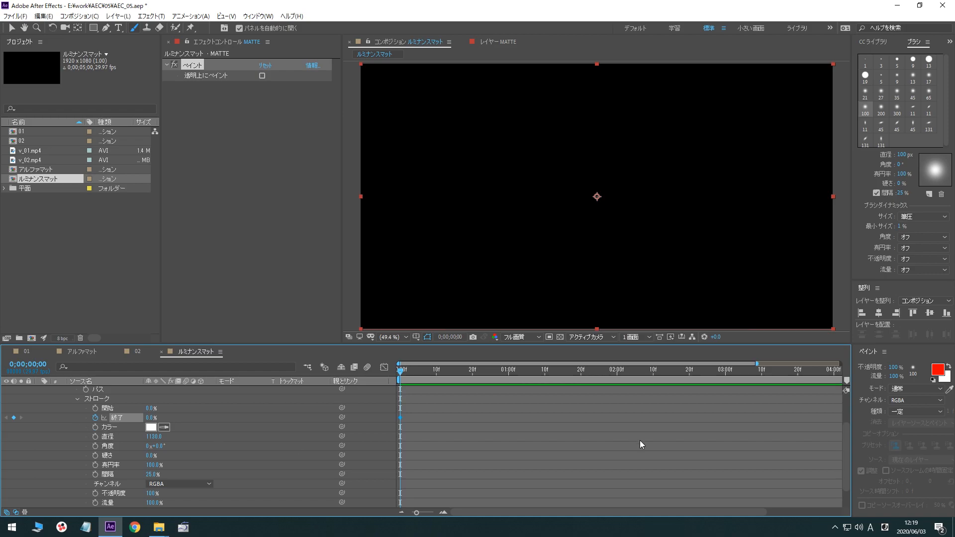
pyautogui.moveTo(814, 374); pyautogui.dragTo(855, 382)
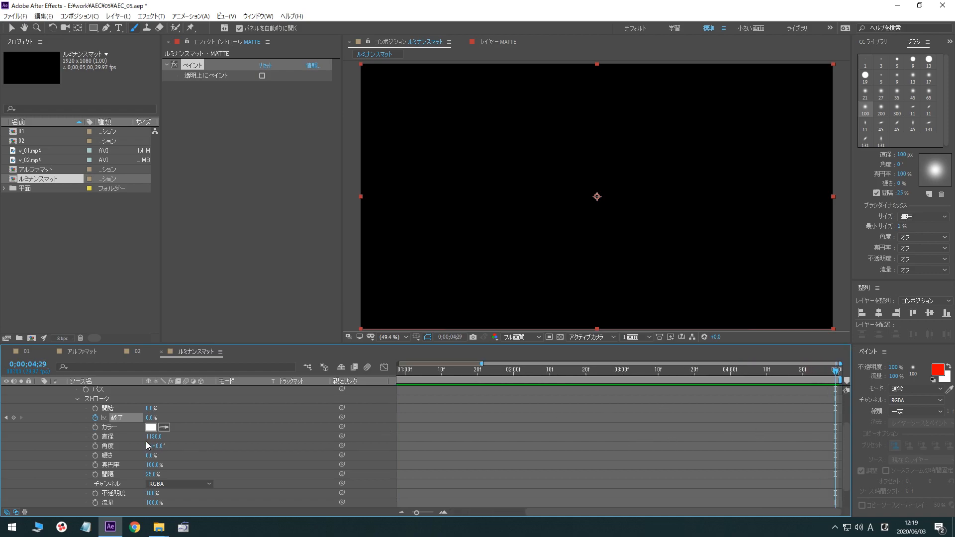
pyautogui.moveTo(149, 418); pyautogui.dragTo(207, 419)
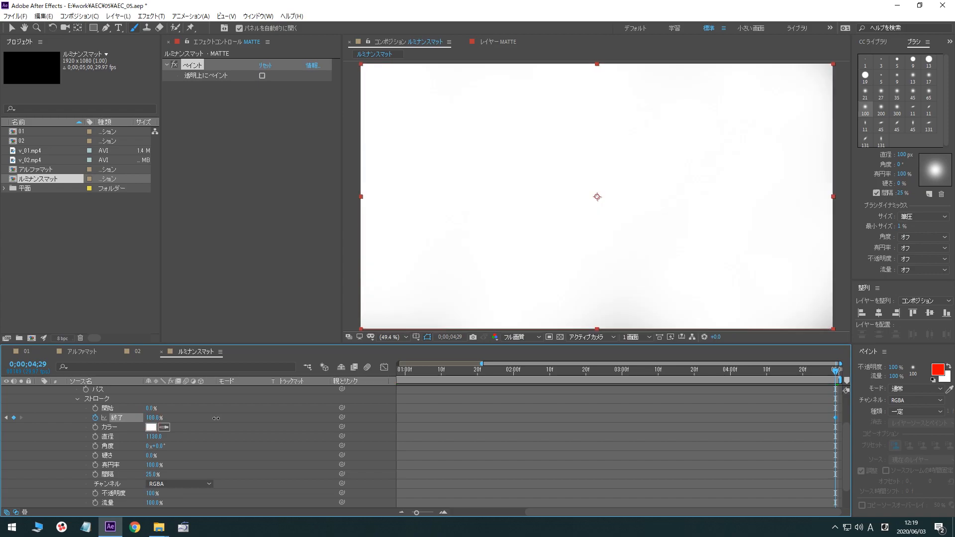
# Preview the stroke animation from the first frame, then turn on the transparency grid and preview it again
pyautogui.press('Home')
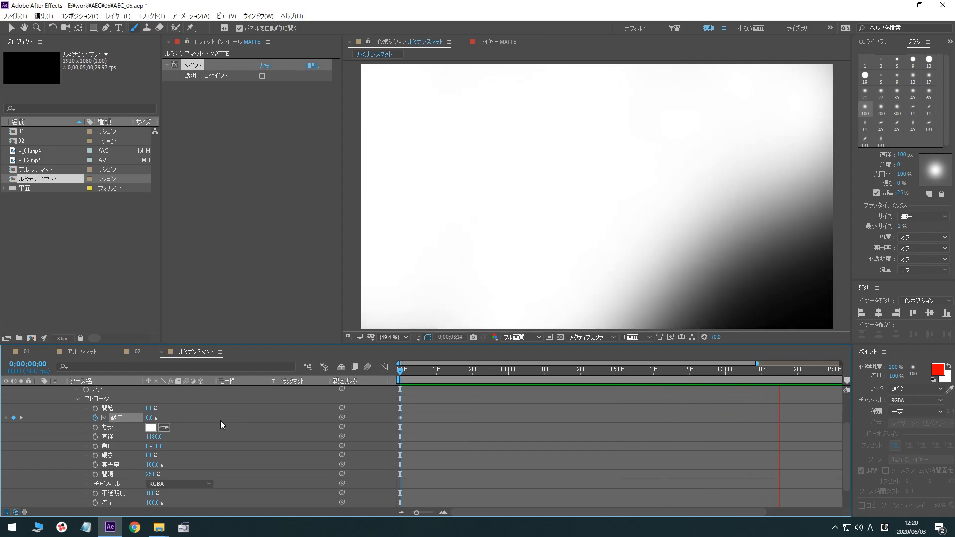
pyautogui.press('space')
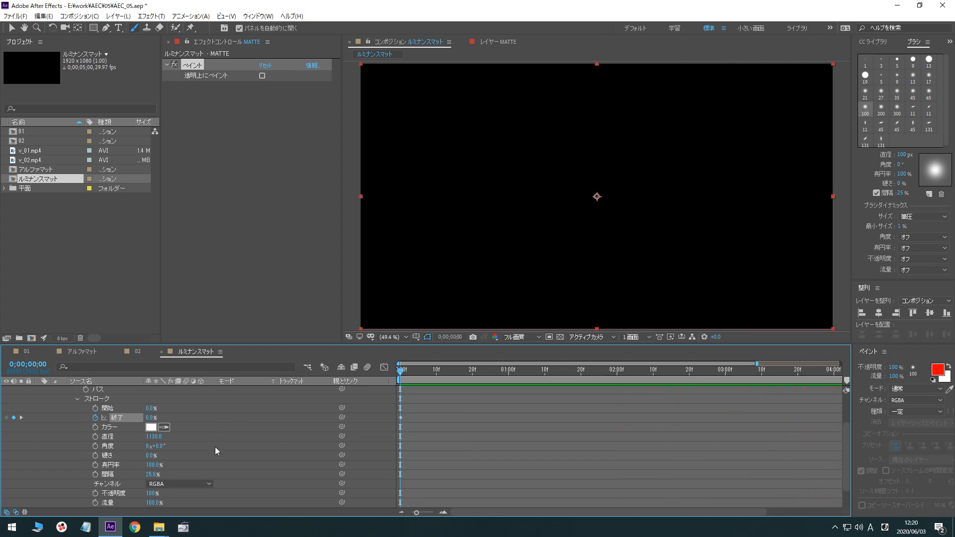
pyautogui.click(561, 338)
pyautogui.press('space')
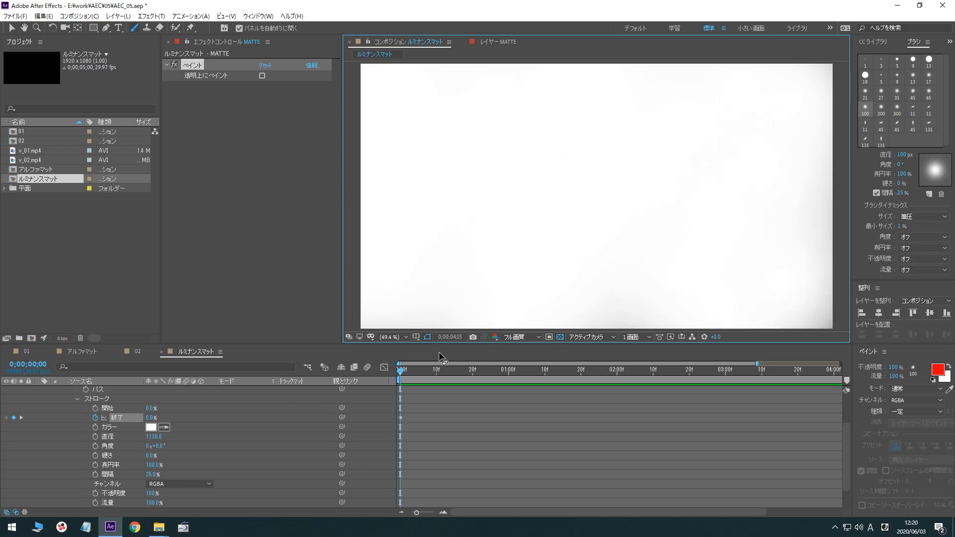
pyautogui.press('space')
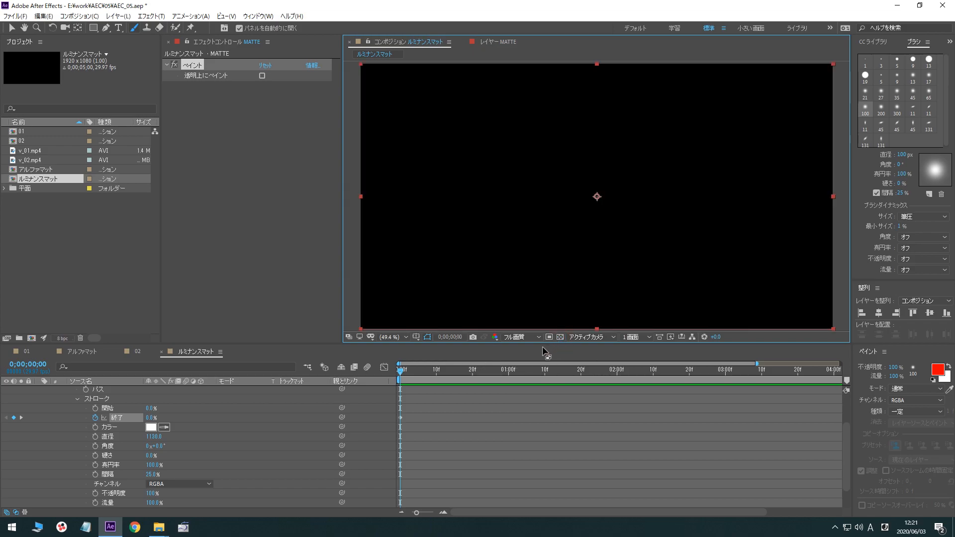
# Duplicate the v_02.mp4 layer in composition 02
pyautogui.click(138, 353)
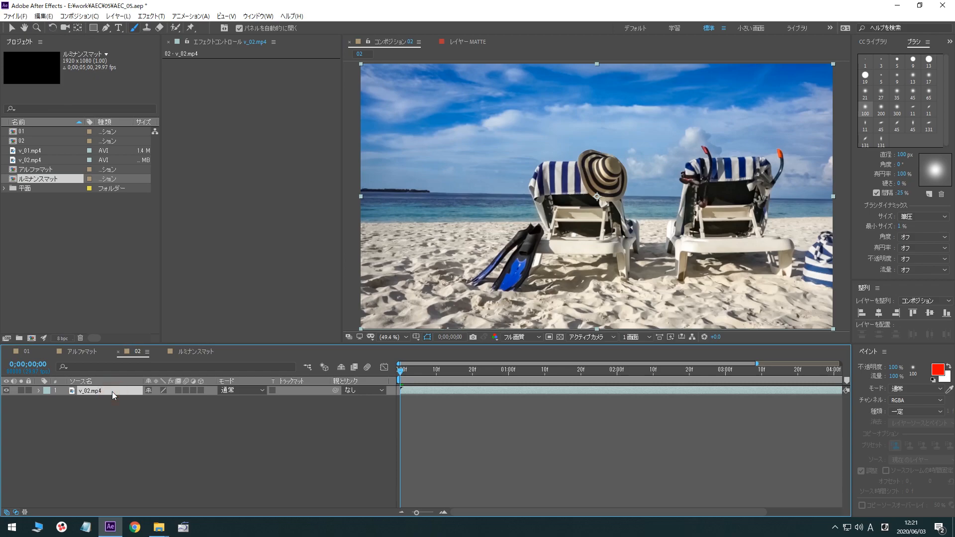
pyautogui.hotkey('ctrl', 'd')
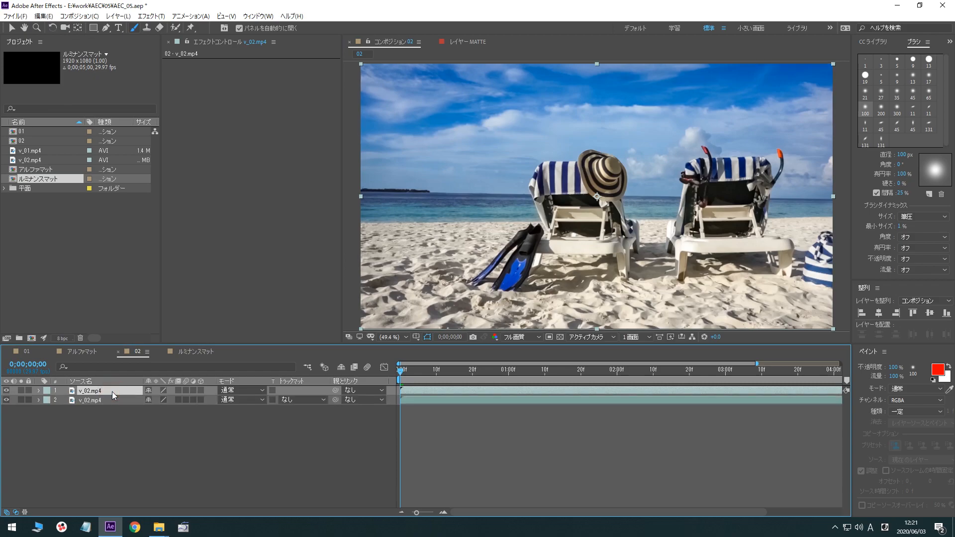
# Apply 高速ボックスブラー to the upper v_02.mp4 layer with a blur radius (ブラーの半径) of about 42 and edge pixel repetition enabled
pyautogui.click(152, 16)
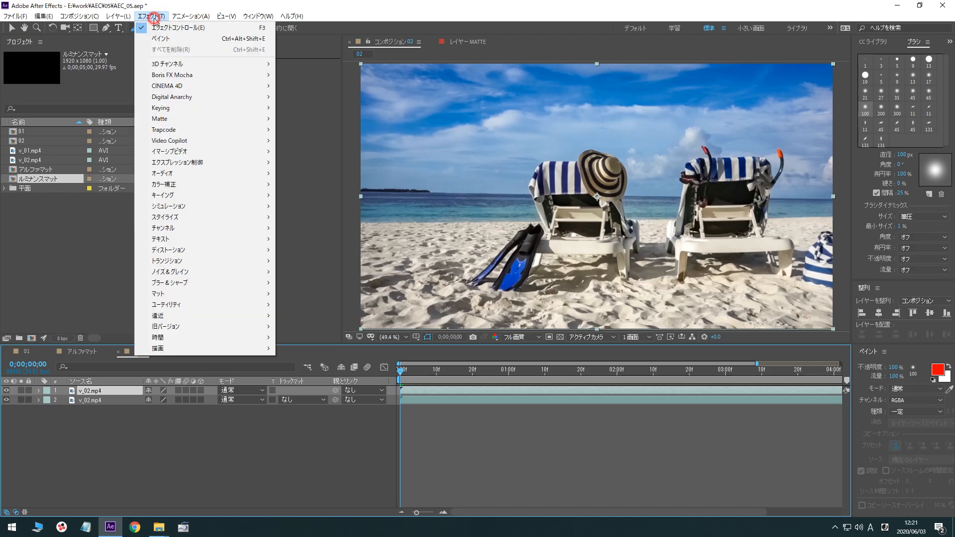
pyautogui.moveTo(249, 283)
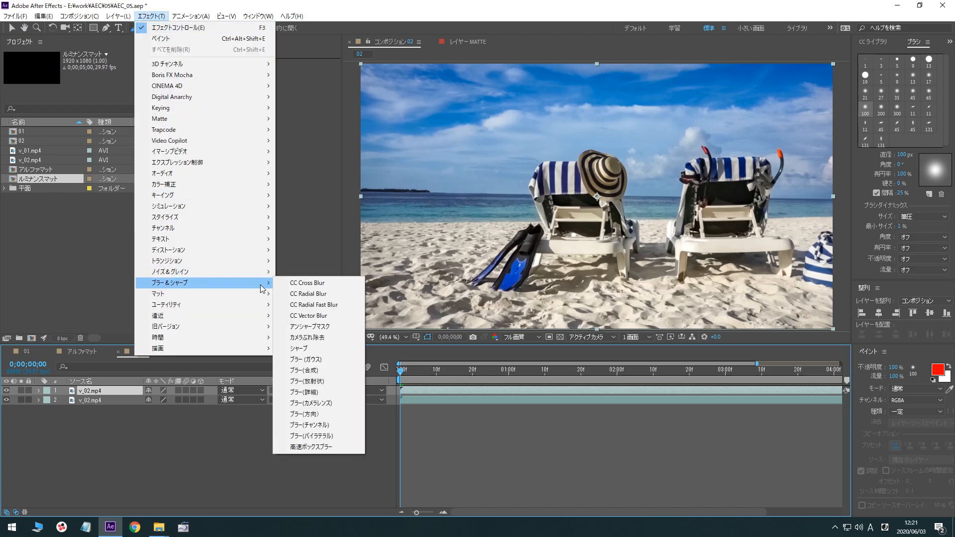
pyautogui.click(307, 447)
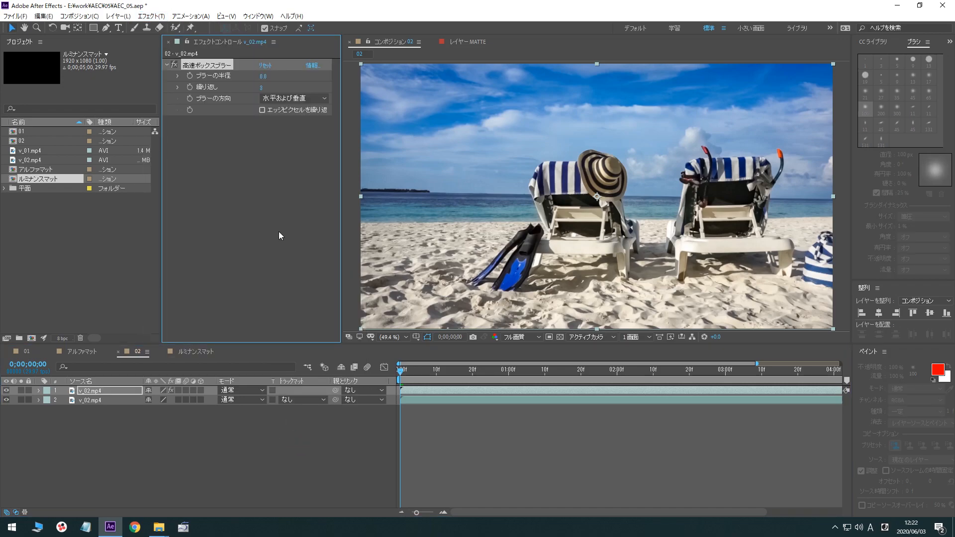
pyautogui.moveTo(261, 77); pyautogui.dragTo(286, 81)
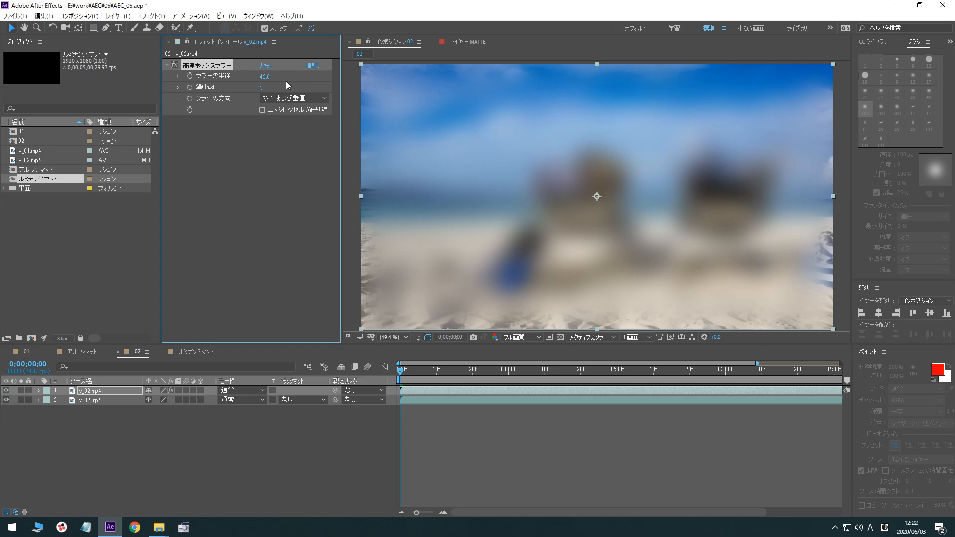
pyautogui.click(262, 110)
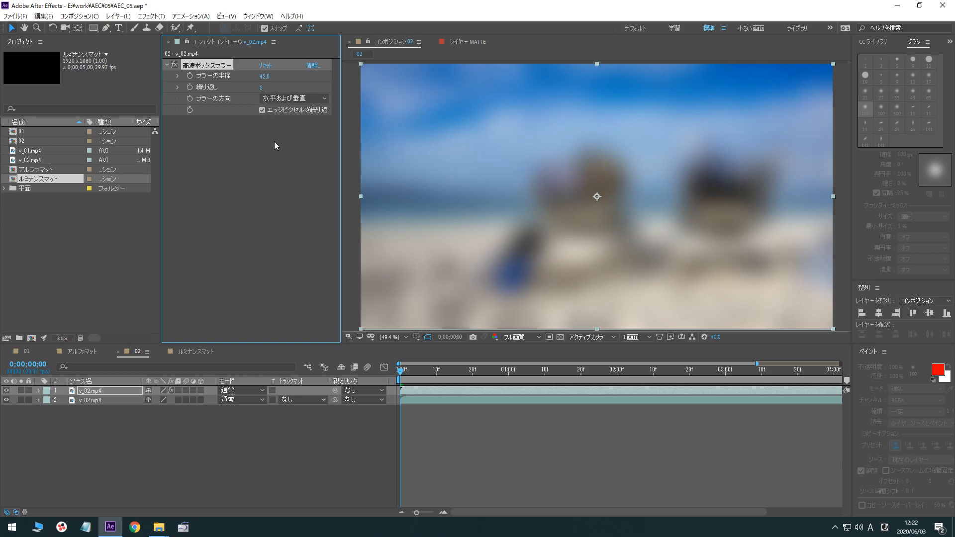
# Add a トーンカーブ effect to the blurred v_02.mp4 layer and lower the RGB curve's white endpoint by about a fifth to darken it
pyautogui.click(162, 16)
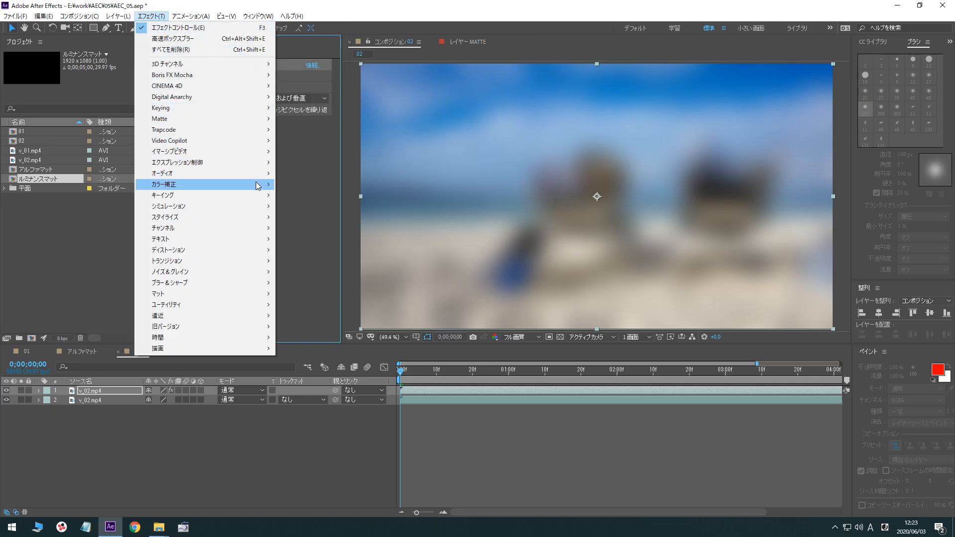
pyautogui.moveTo(258, 185)
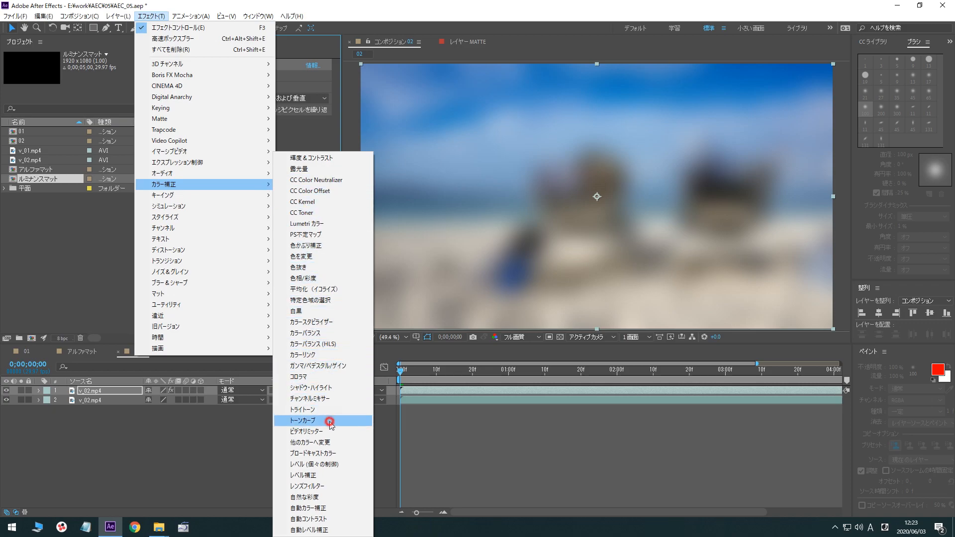
pyautogui.click(328, 420)
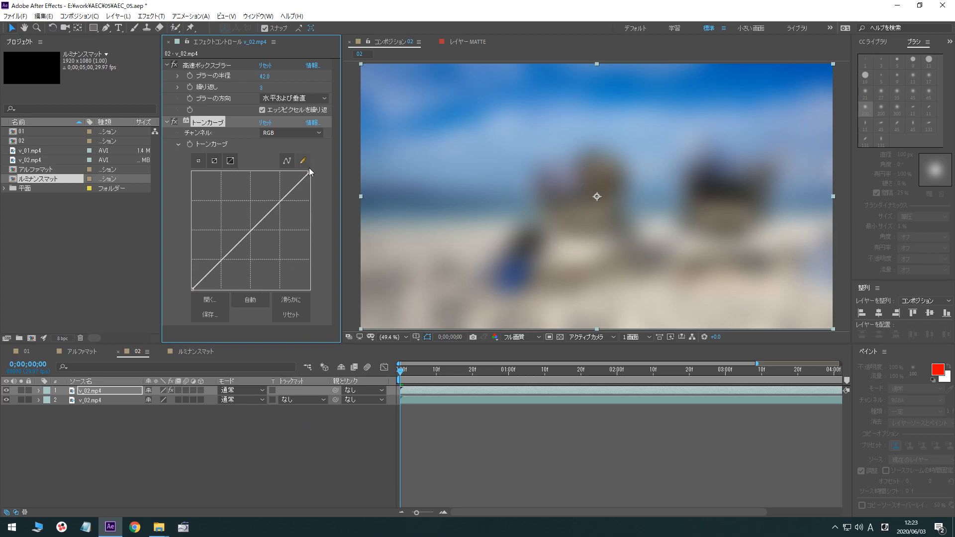
pyautogui.moveTo(309, 171); pyautogui.dragTo(312, 193)
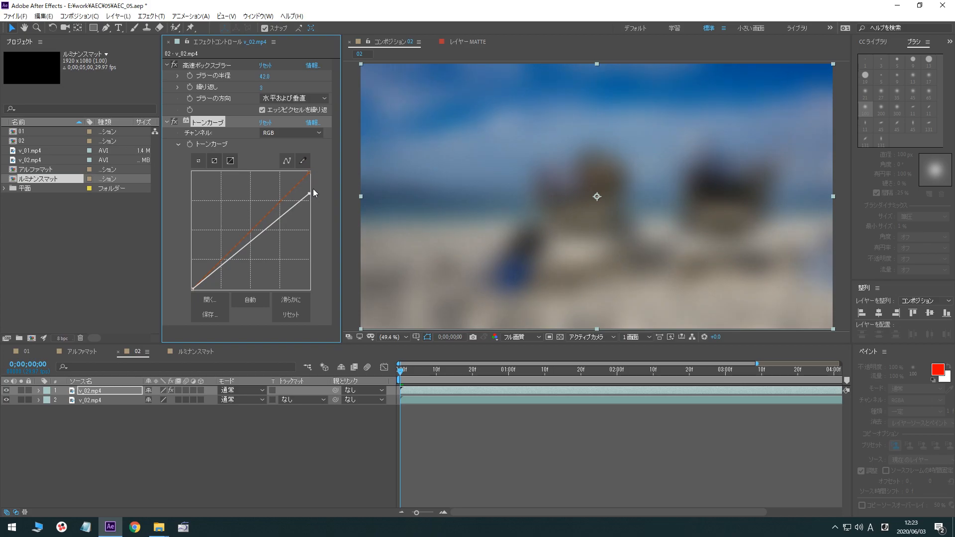
# Place the ルミナンスマット composition above both v_02.mp4 layers, set the blurred layer's track matte to ルミナンスキー反転マット, and preview the result
pyautogui.click(43, 183)
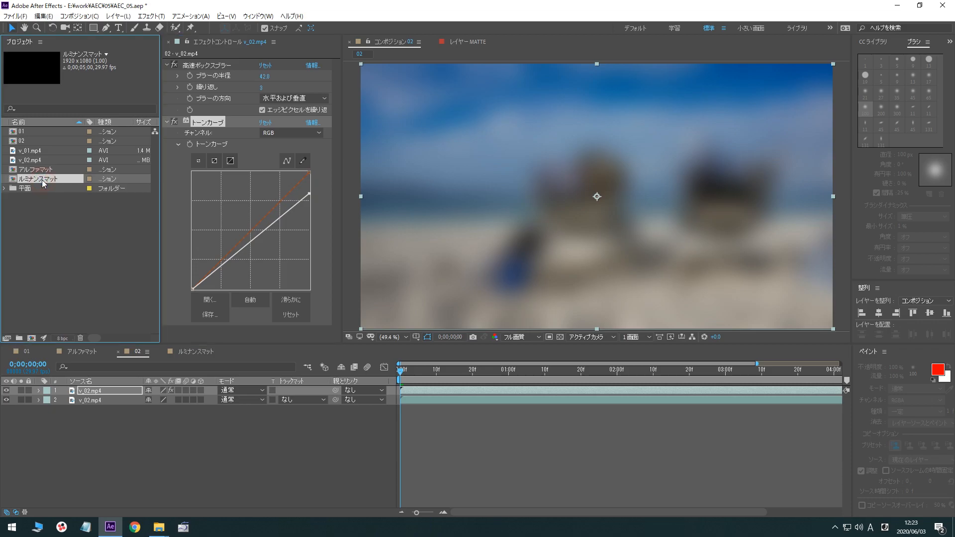
pyautogui.moveTo(43, 183); pyautogui.dragTo(110, 392)
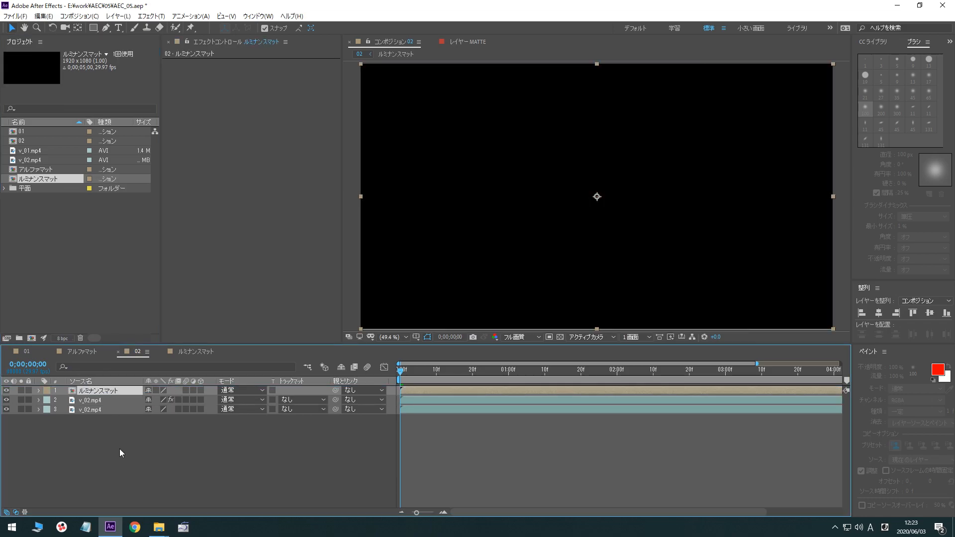
pyautogui.click(324, 402)
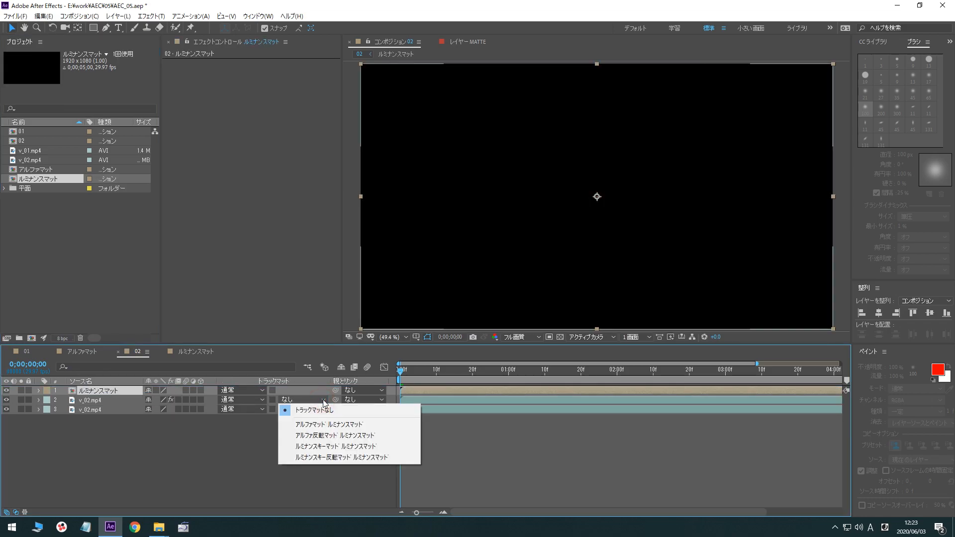
pyautogui.click(322, 457)
pyautogui.press('space')
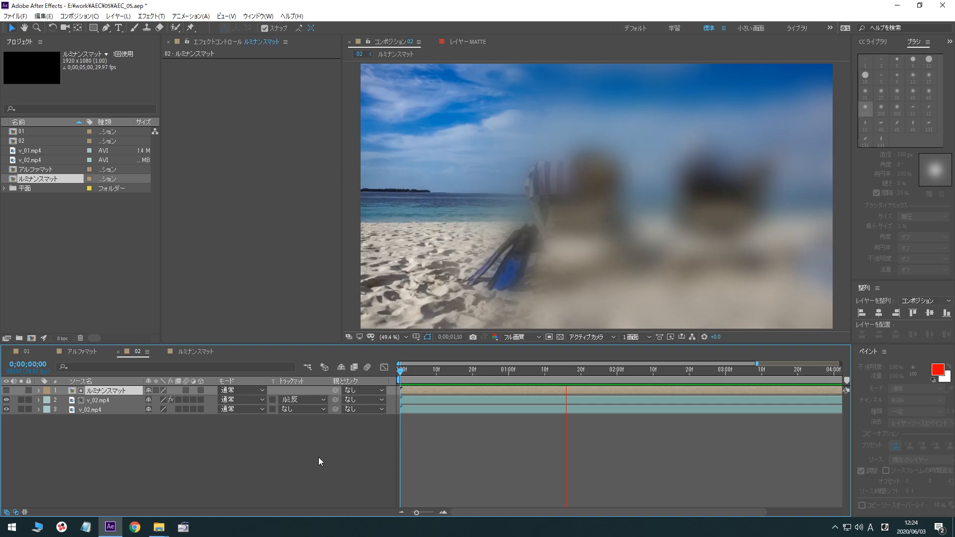